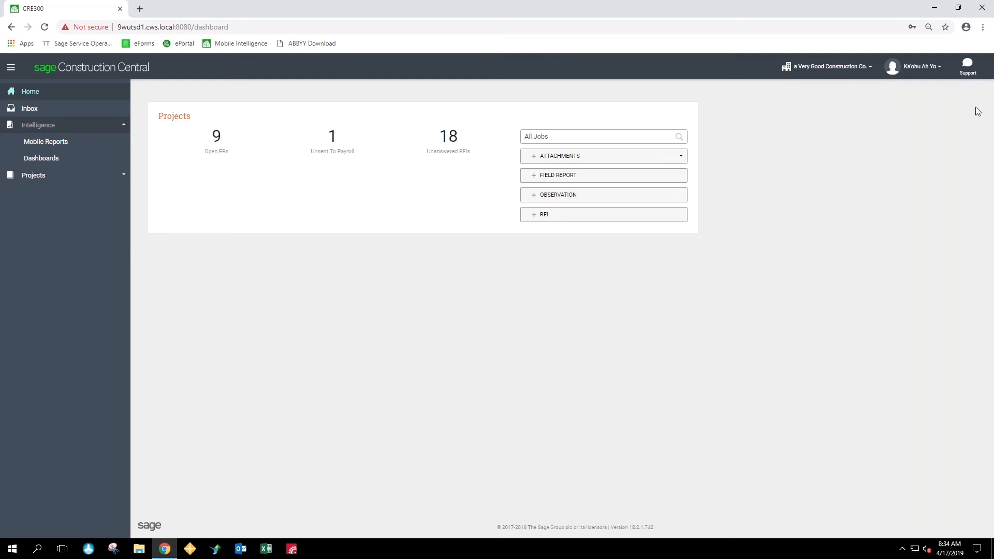
# Check the list of available companies and open the Mobile Reports list.
pyautogui.click(828, 67)
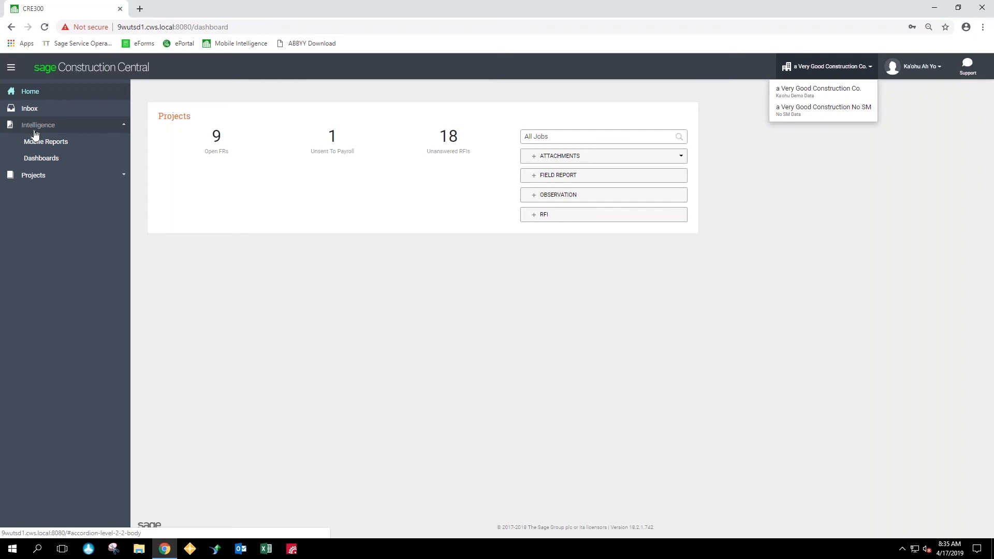
pyautogui.click(71, 146)
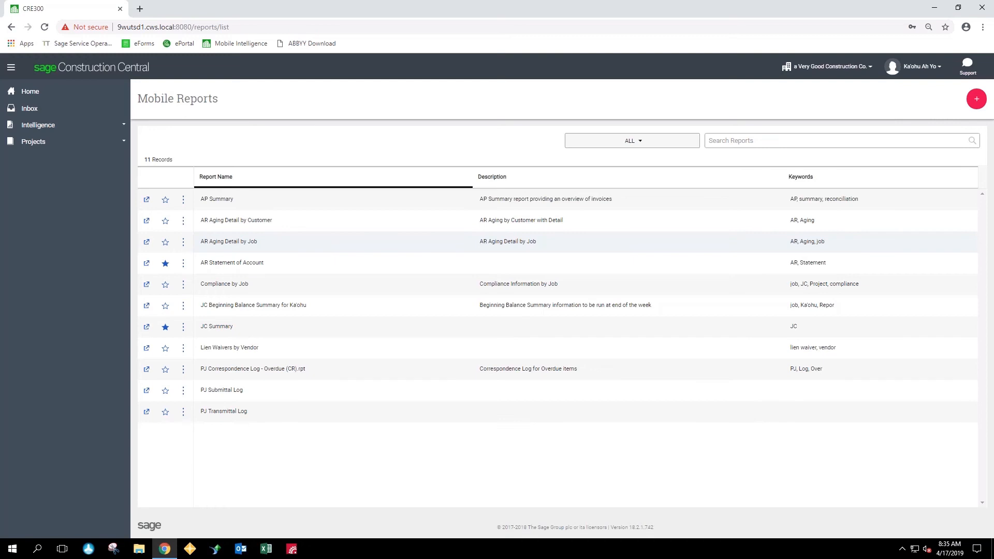
pyautogui.click(757, 142)
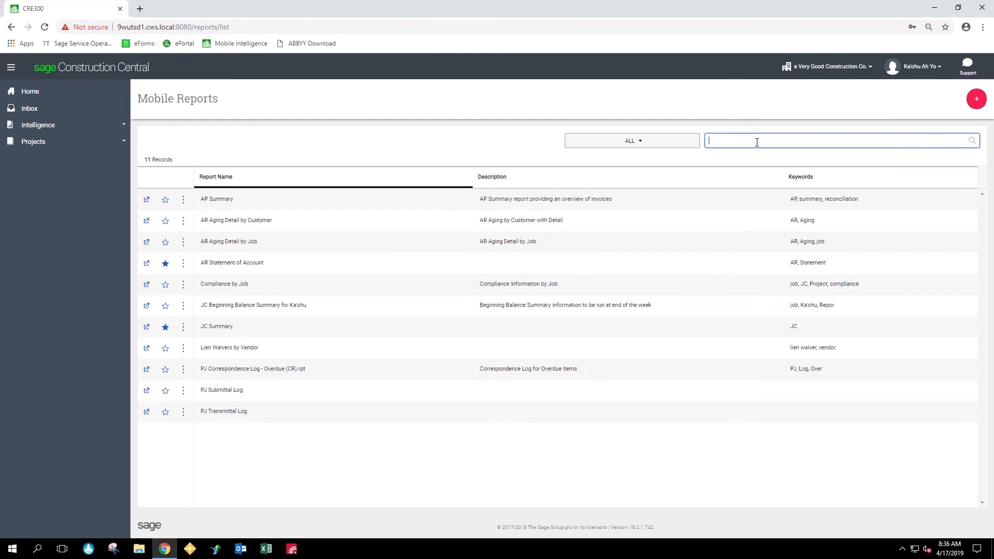
# View the mobile reports by group, look through the available report groups, and switch back to all reports.
pyautogui.click(632, 141)
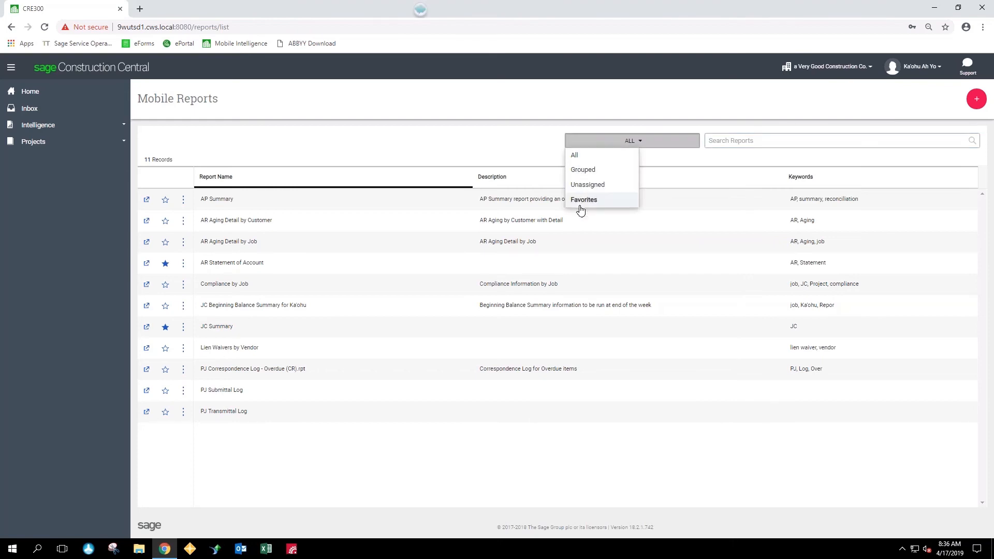
pyautogui.click(583, 171)
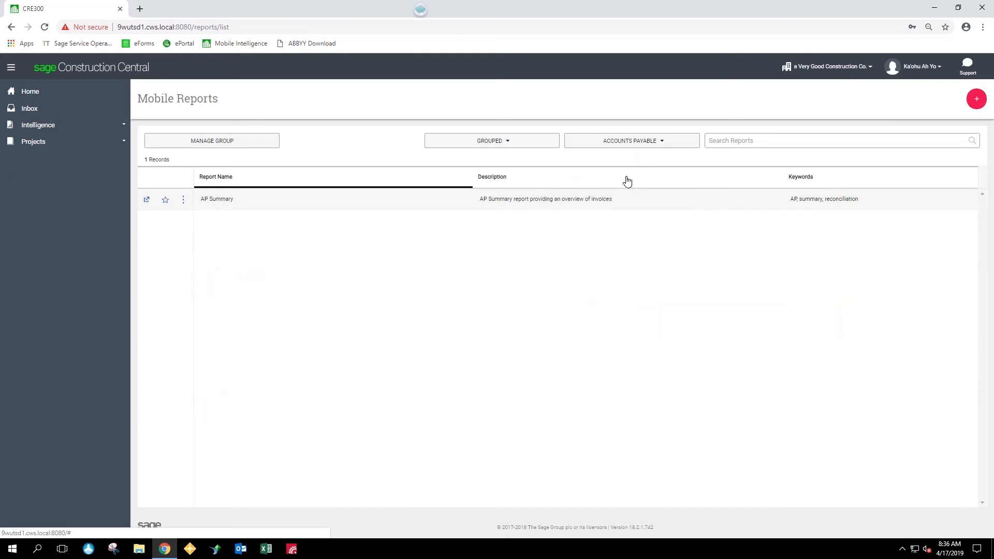
pyautogui.click(646, 144)
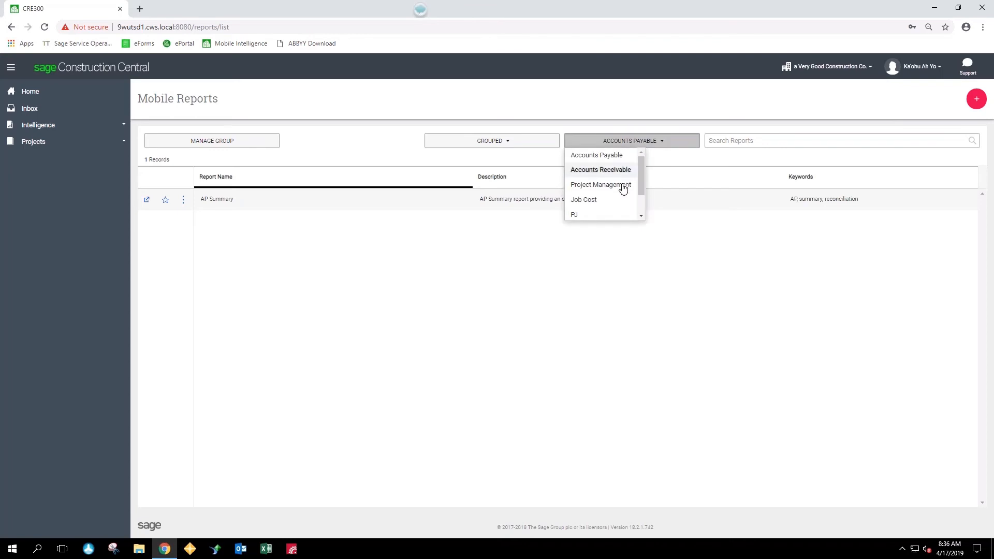
pyautogui.scroll(-1, 623, 189)
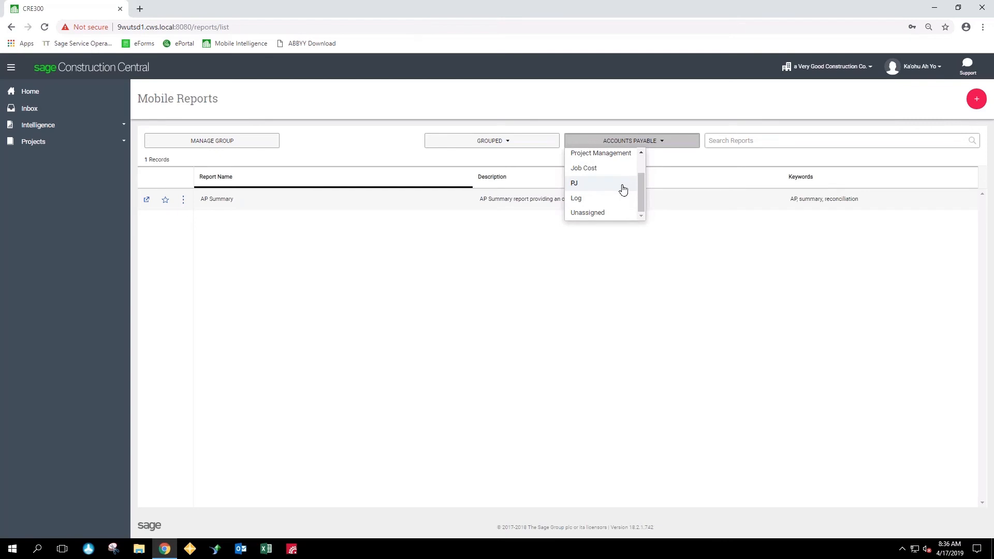
pyautogui.click(377, 149)
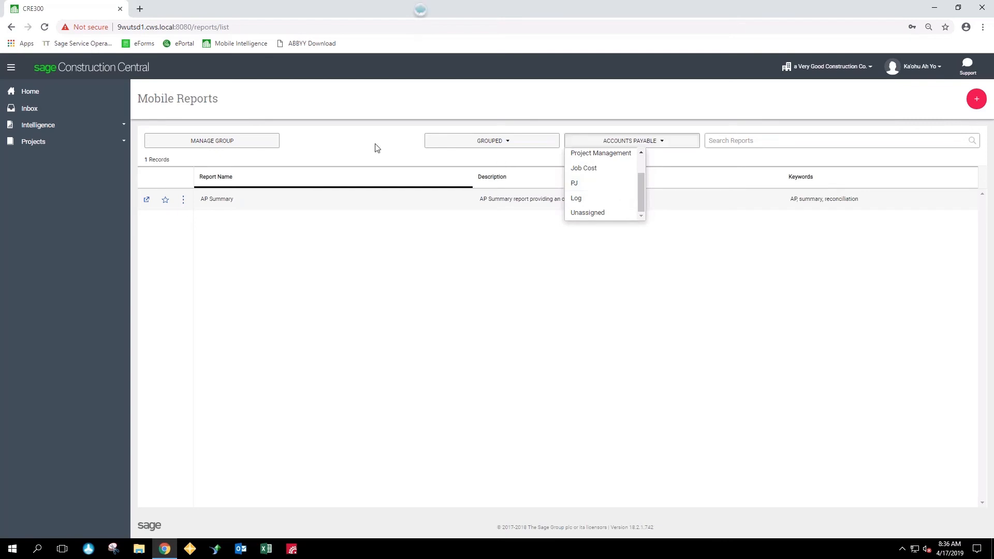
pyautogui.click(511, 143)
pyautogui.click(482, 160)
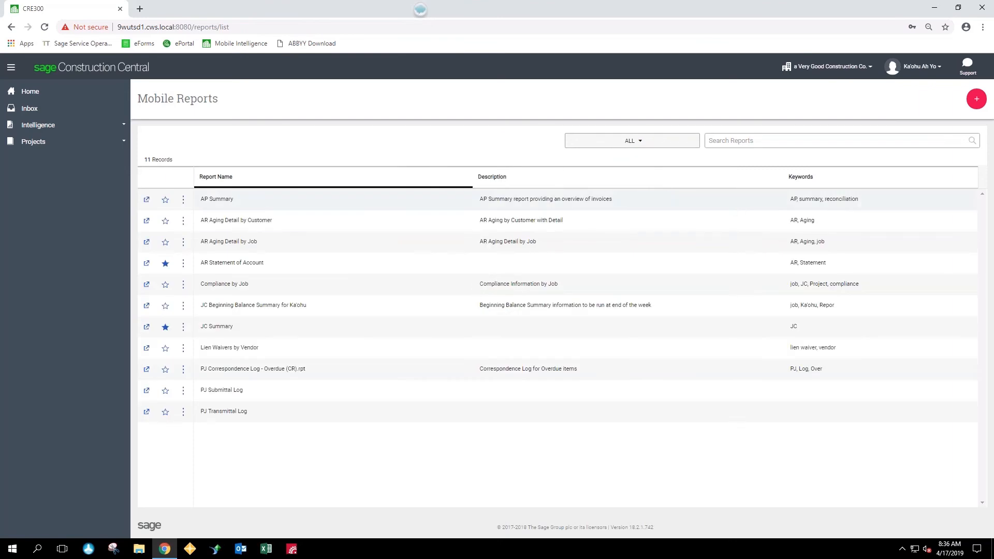
# Start adding a new uploaded report and name it AR Aging Detail by Job.
pyautogui.click(981, 100)
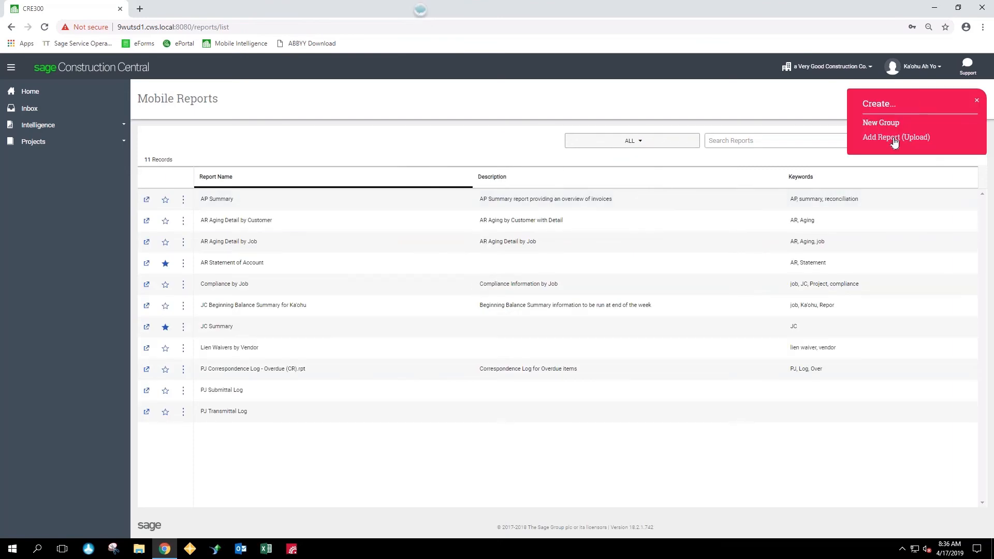
pyautogui.click(894, 142)
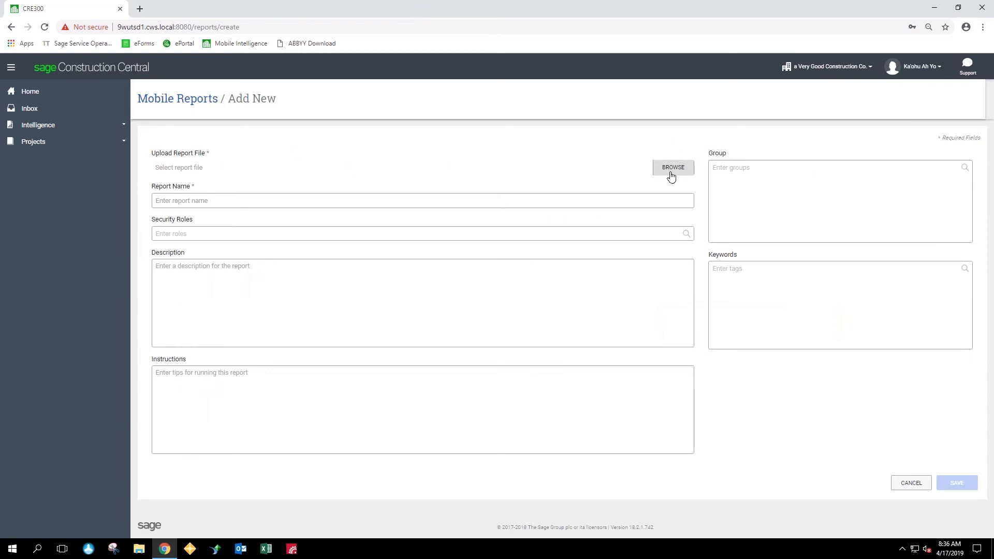
pyautogui.click(260, 201)
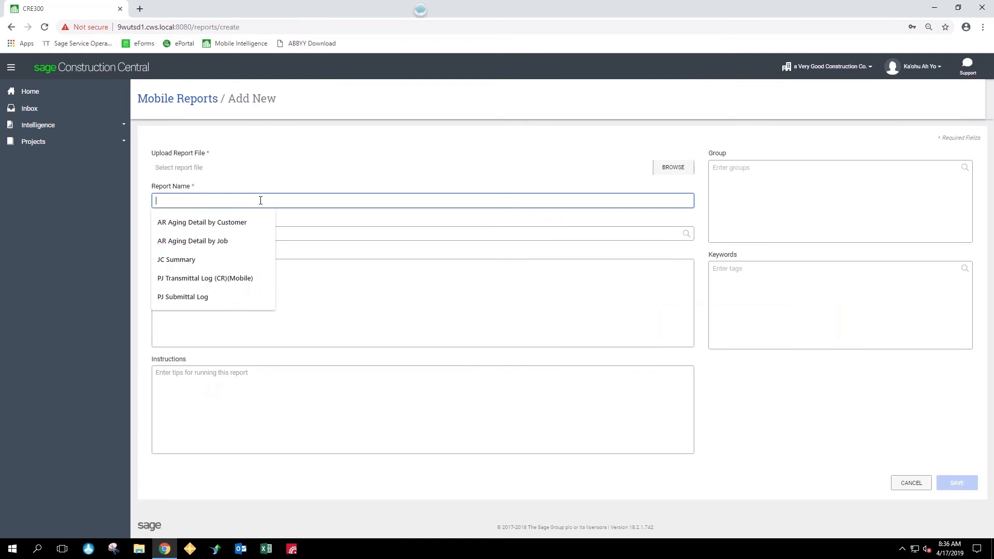
pyautogui.press('Down')
pyautogui.press('Down')
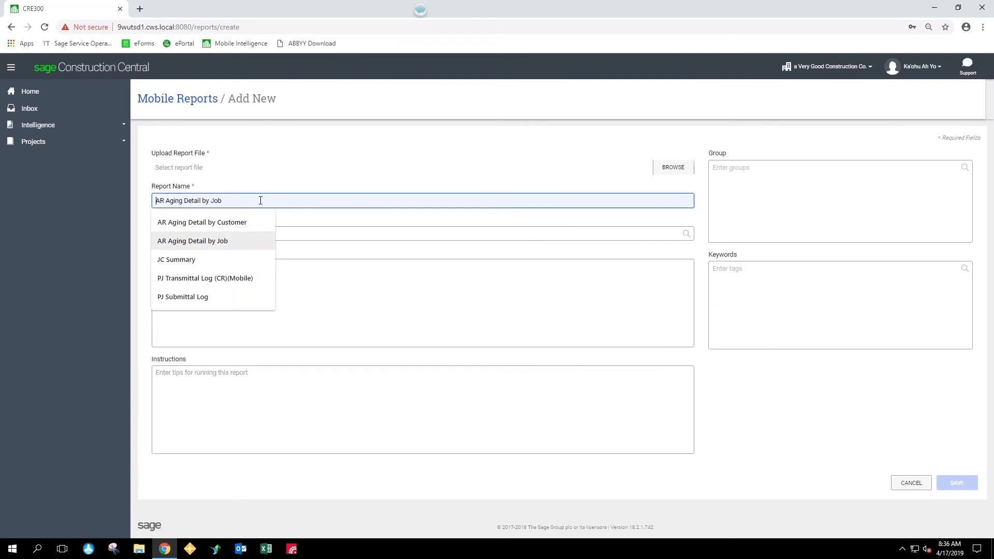
pyautogui.press('Return')
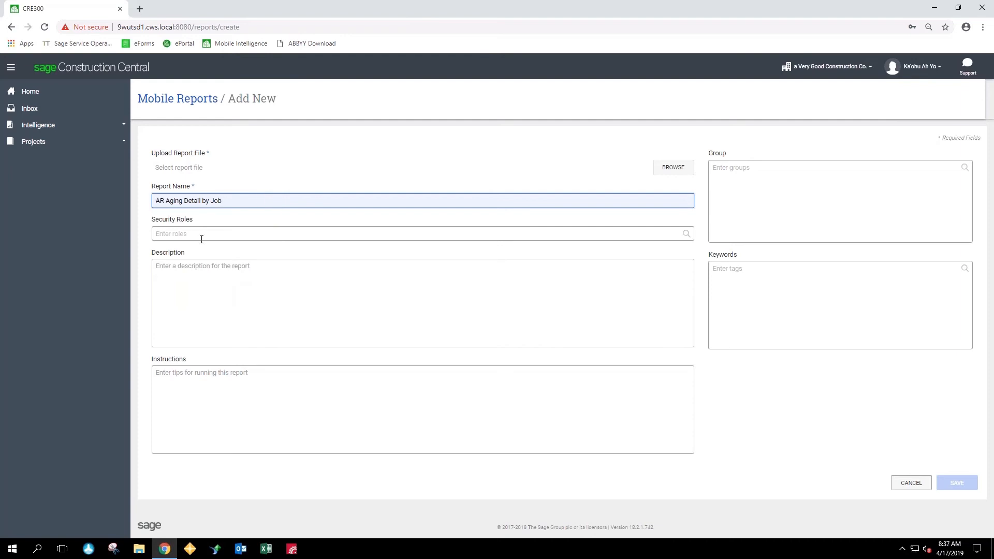
# Assign the Mobile Projects security role to the new report.
pyautogui.click(219, 236)
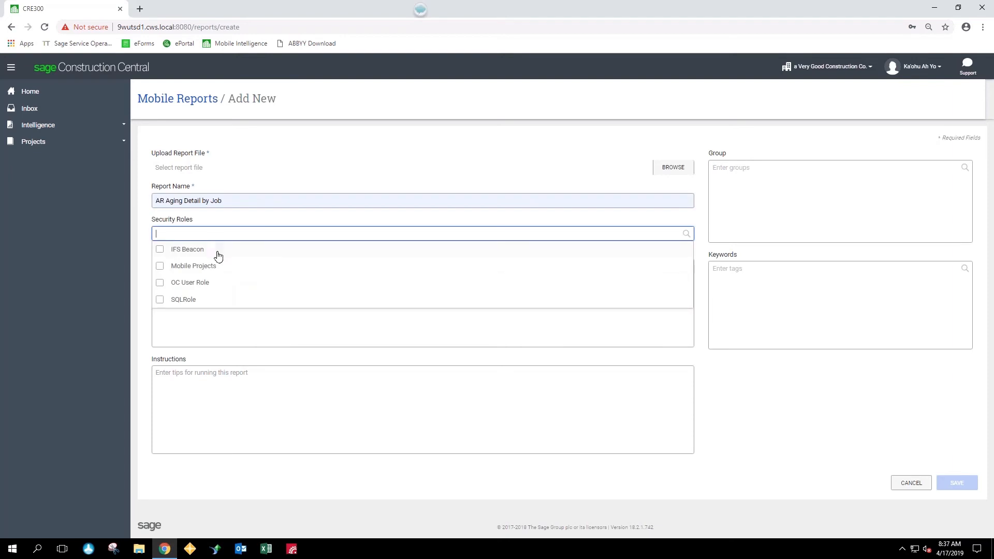
pyautogui.click(188, 270)
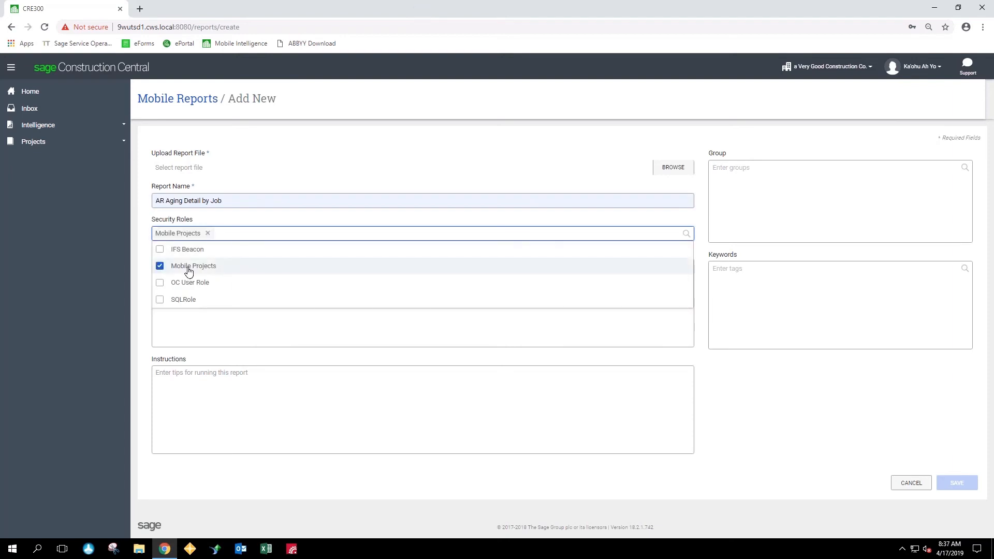
pyautogui.click(220, 339)
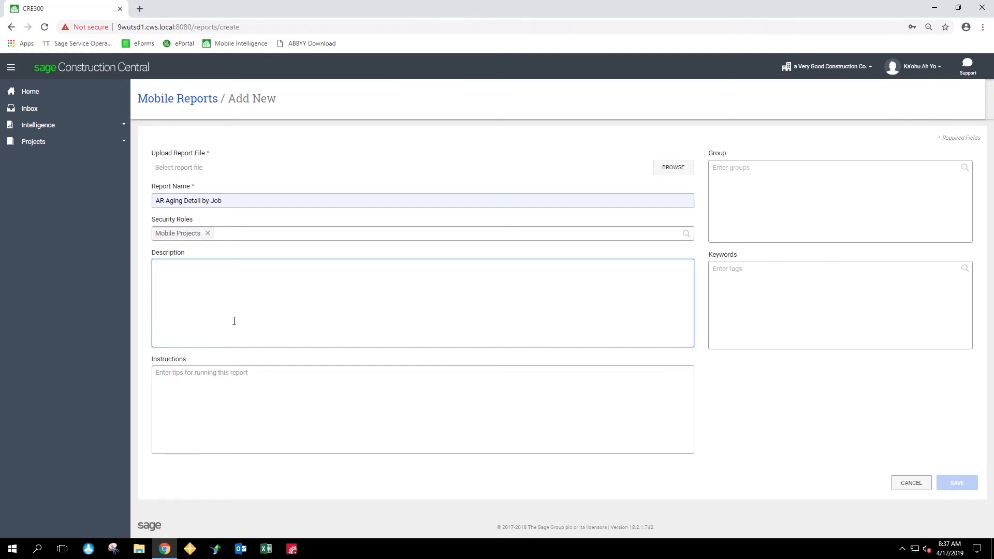
# Enter the report's running instructions as two lines, "1. Fill out date" and "2. Select Job".
pyautogui.click(225, 383)
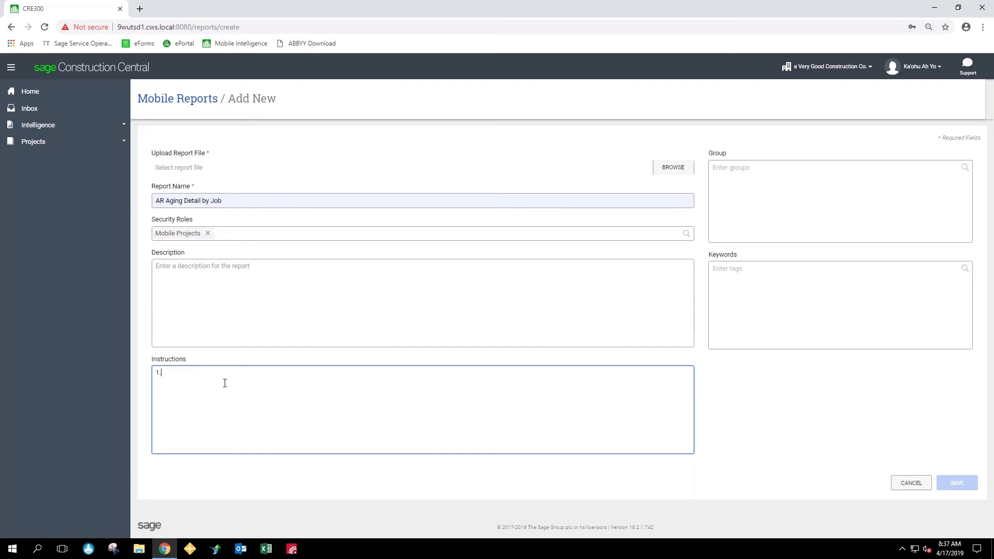
pyautogui.write('Fill u')
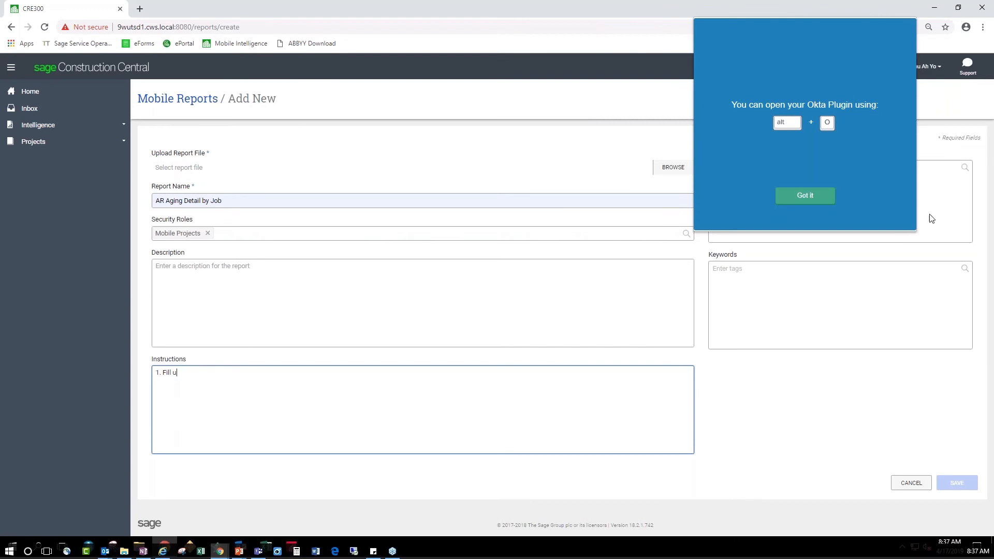
pyautogui.click(804, 199)
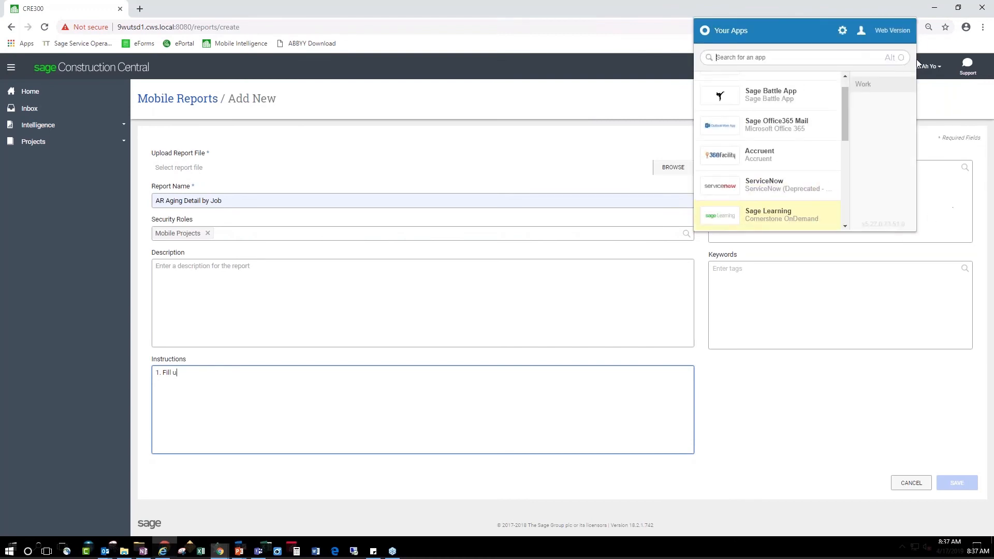
pyautogui.click(862, 357)
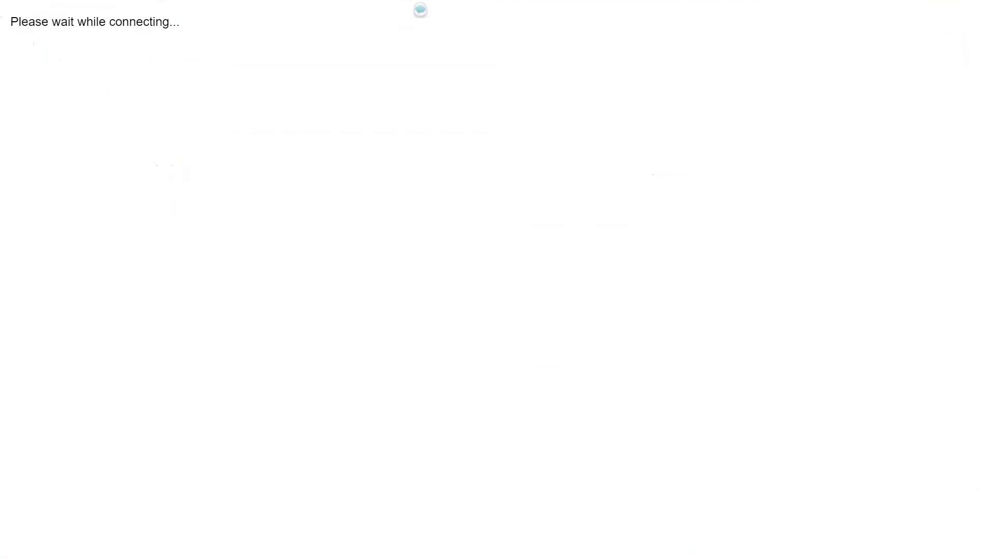
pyautogui.press('BackSpace')
pyautogui.write('out cu')
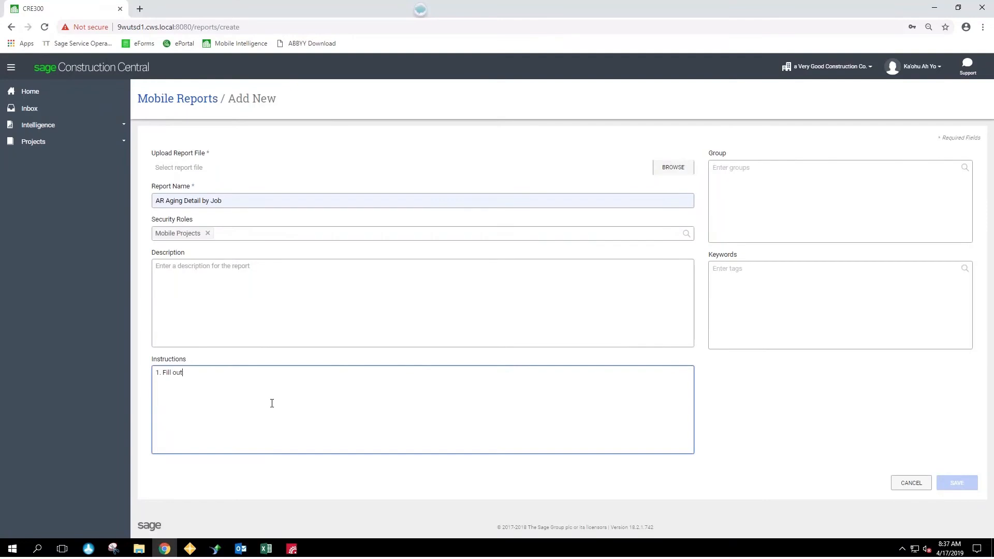
pyautogui.press('BackSpace')
pyautogui.write('date')
pyautogui.press('Return')
pyautogui.write('2. Select Job')
# Search the groups for "ac" and assign the new report to Accounts Payable.
pyautogui.click(865, 210)
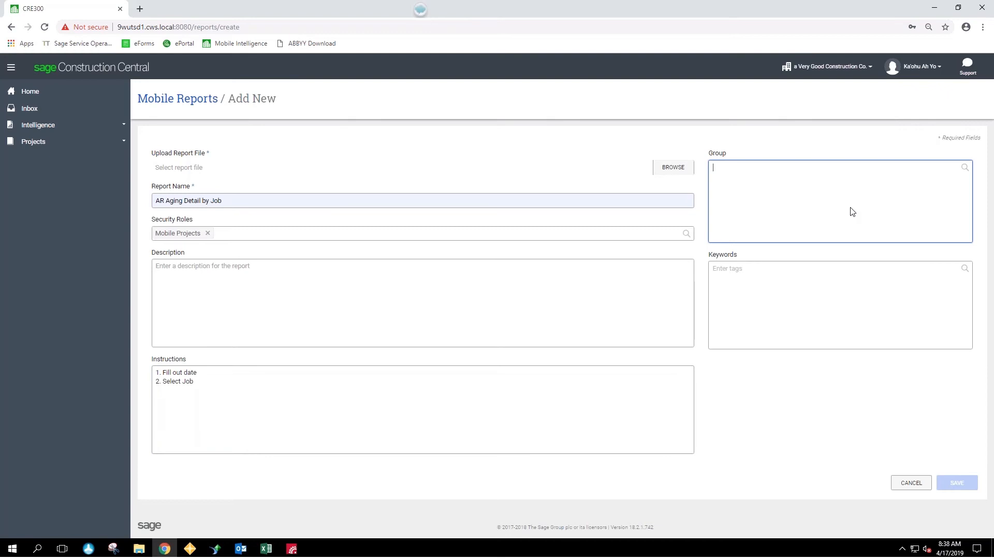
pyautogui.click(836, 201)
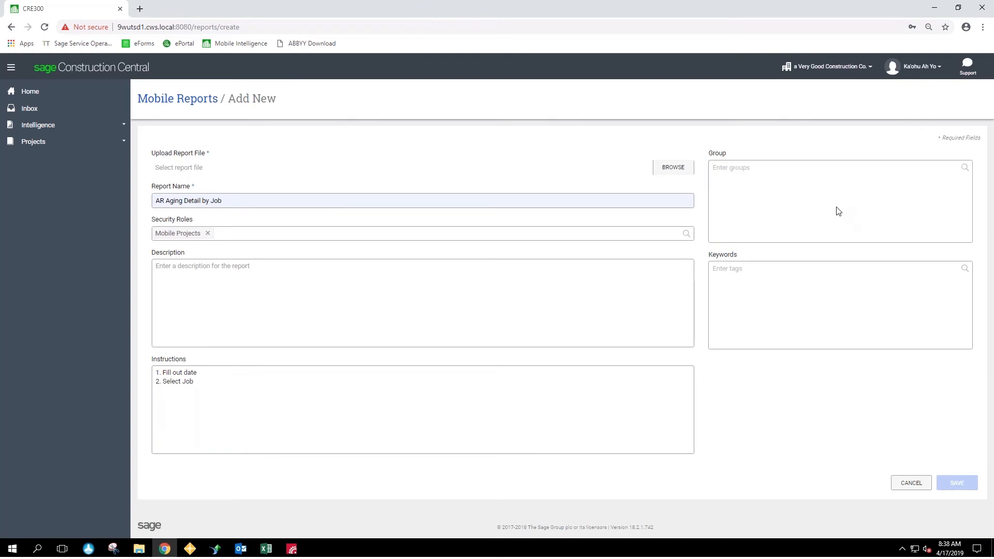
pyautogui.click(827, 173)
pyautogui.write('a')
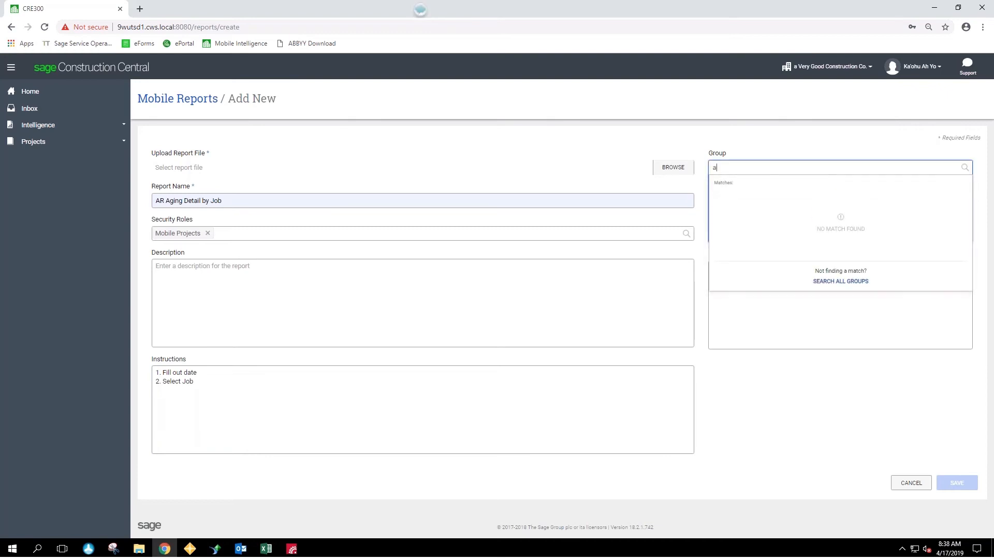
pyautogui.write('c')
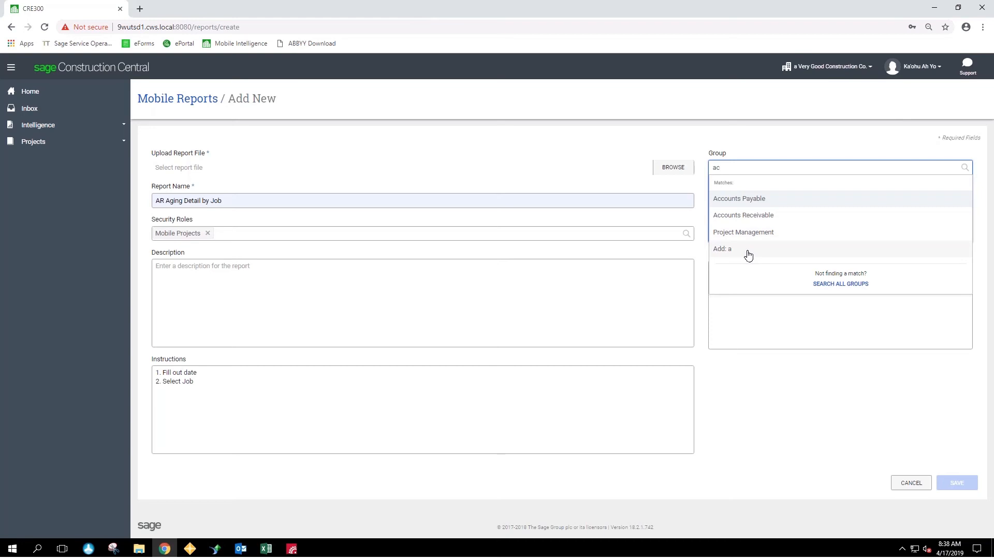
pyautogui.click(761, 205)
# Tag the report with the keywords AP, the person's first name and Weekly, and discard the new report without saving.
pyautogui.click(720, 275)
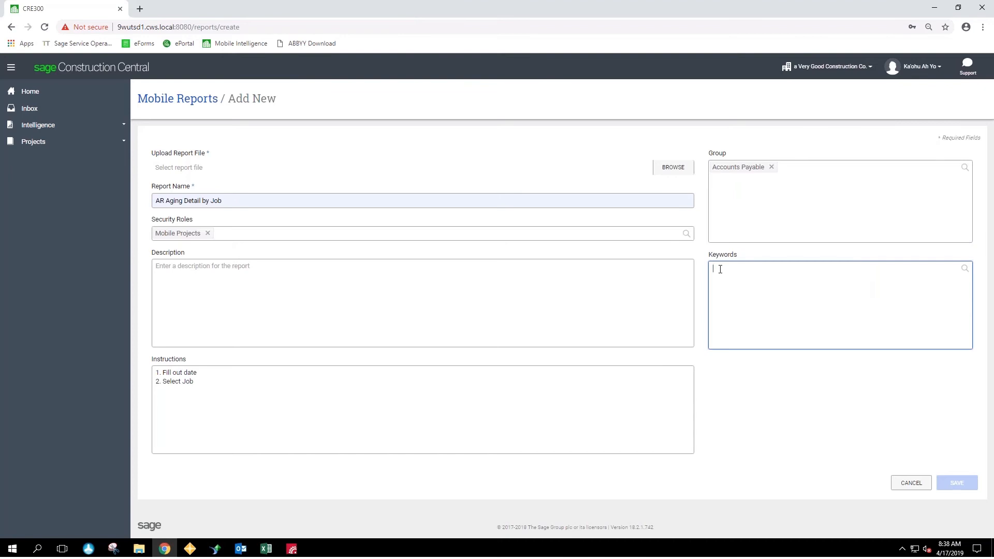
pyautogui.write('A')
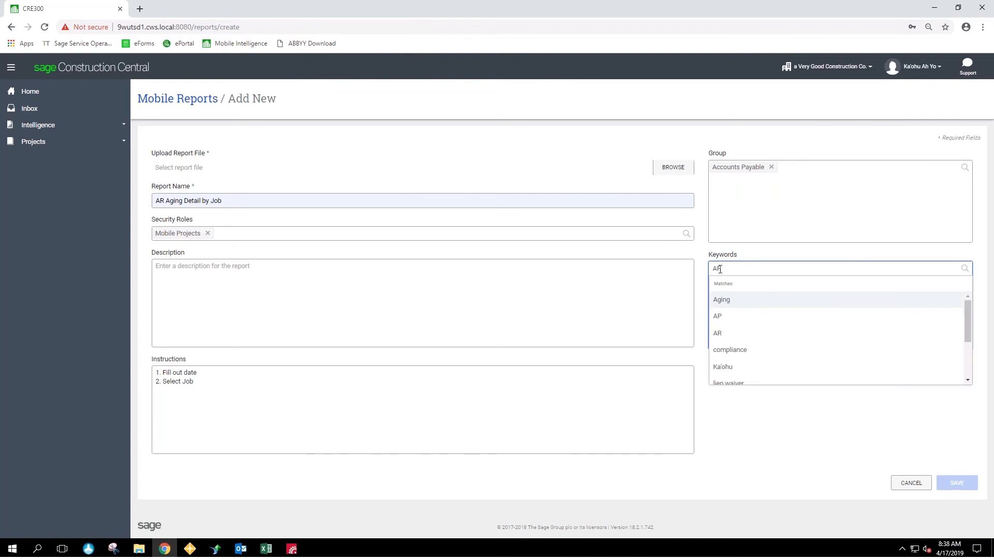
pyautogui.write('P')
pyautogui.press('Return')
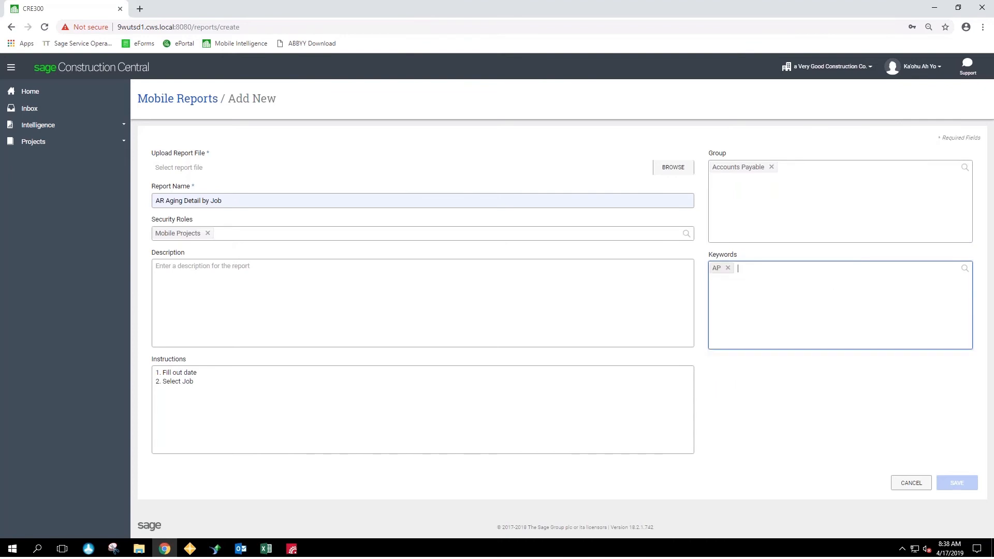
pyautogui.write("Ka'ohu")
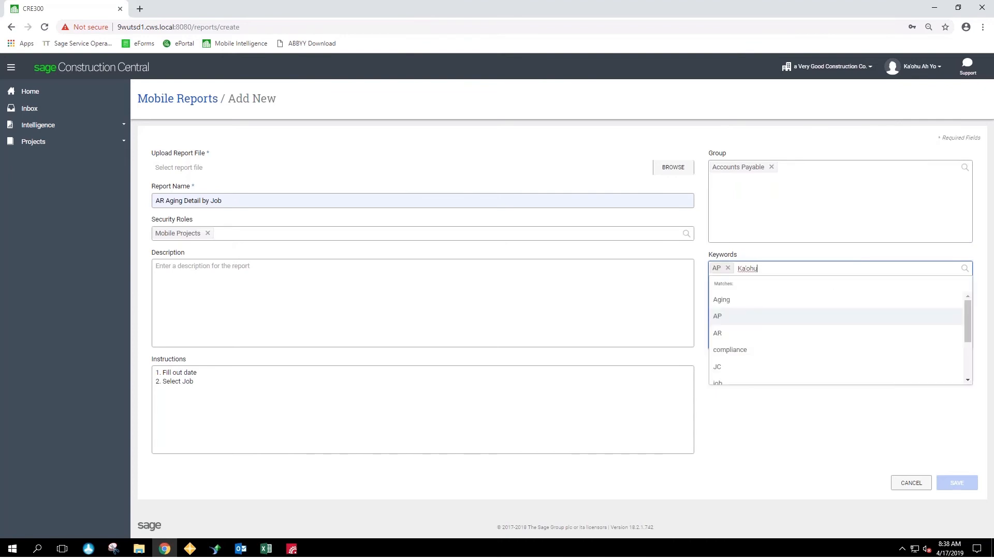
pyautogui.press('Return')
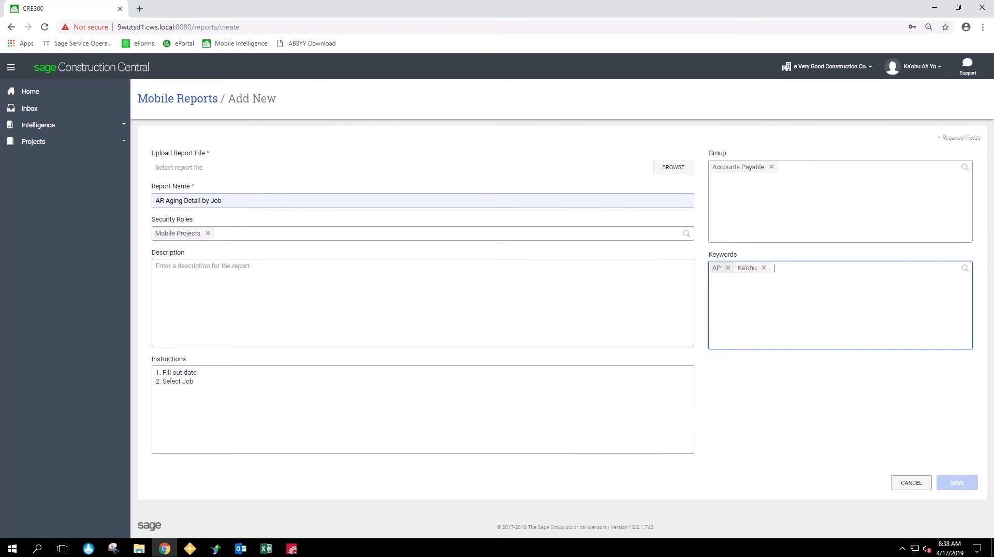
pyautogui.write('Weekly')
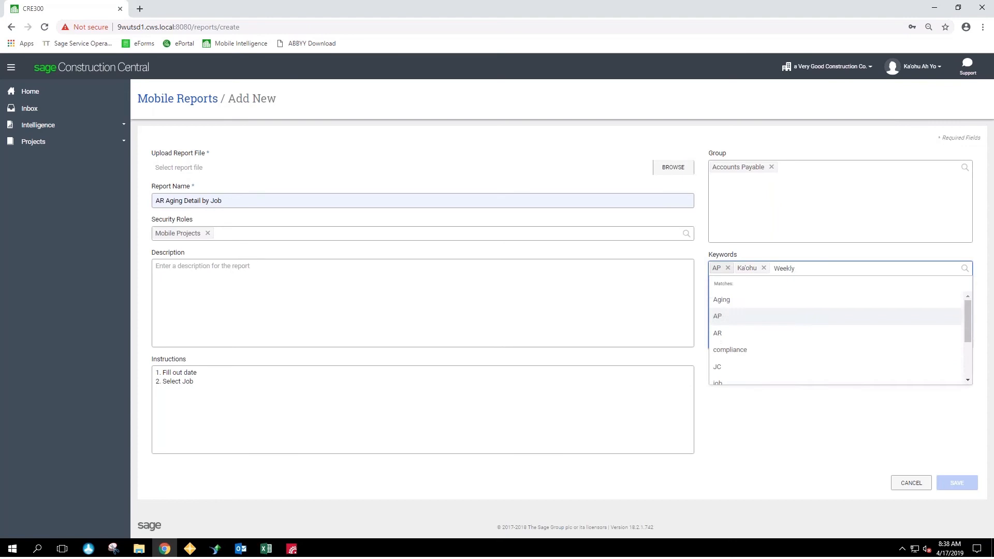
pyautogui.press('Return')
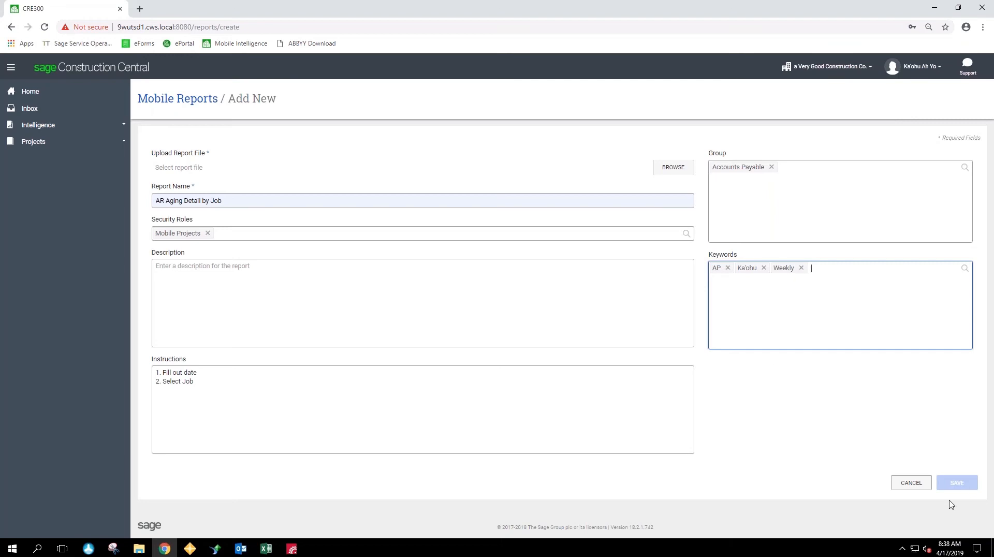
pyautogui.click(912, 483)
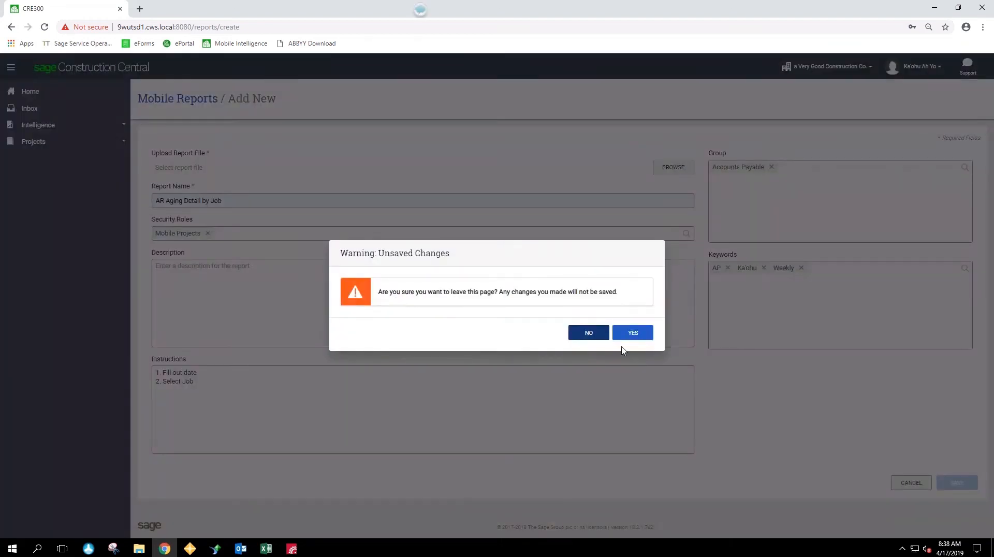
pyautogui.click(634, 338)
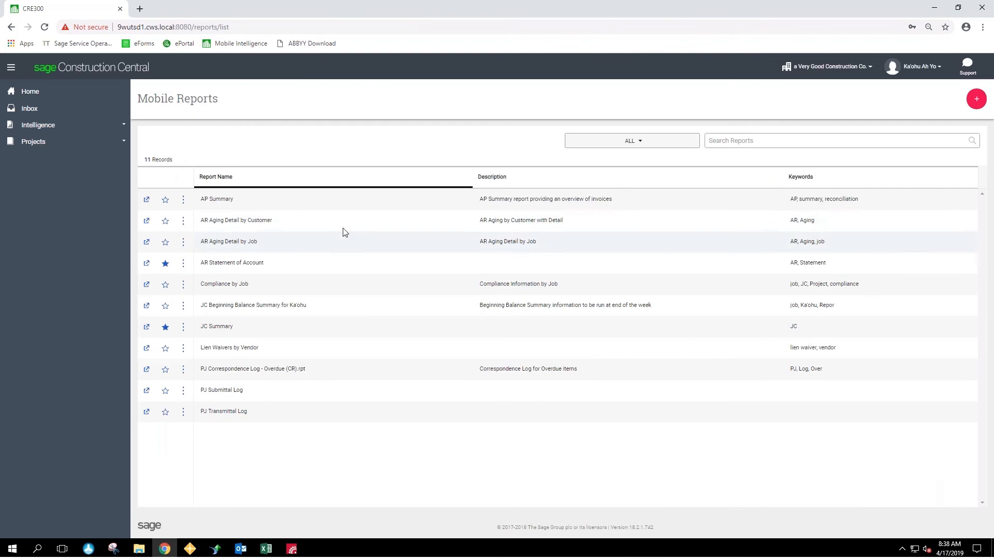
# Add the AP Summary report to the favorites and filter the Mobile Reports list to Favorites.
pyautogui.click(166, 201)
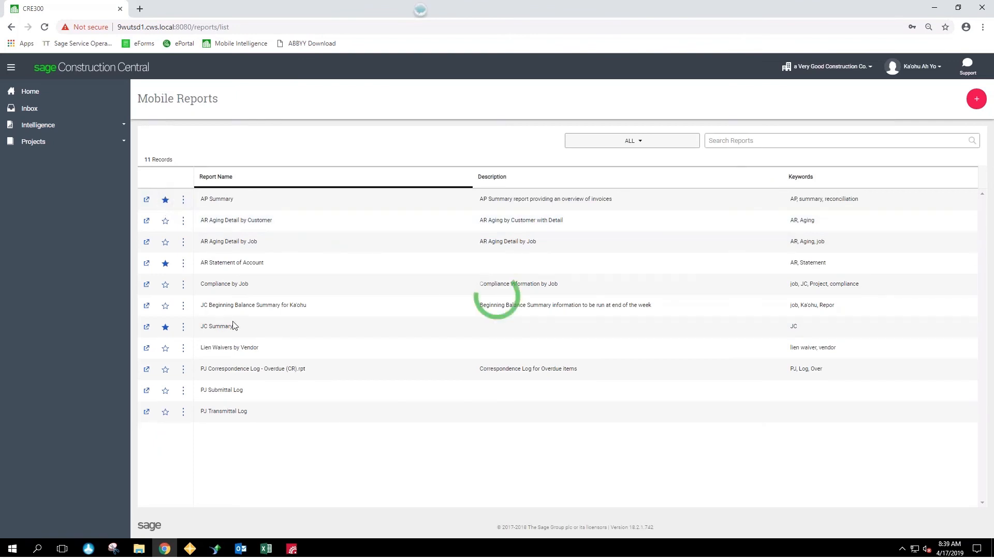
pyautogui.click(661, 145)
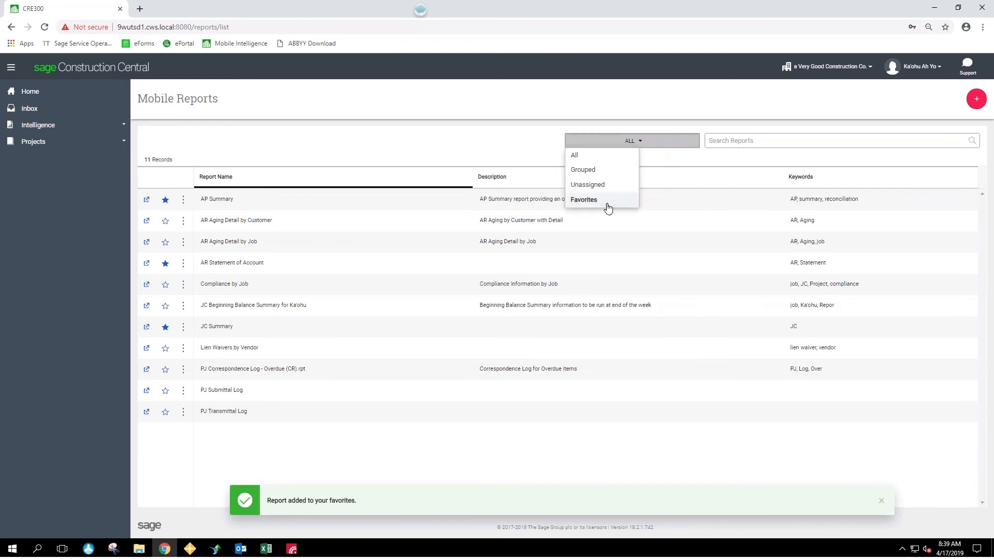
pyautogui.click(583, 200)
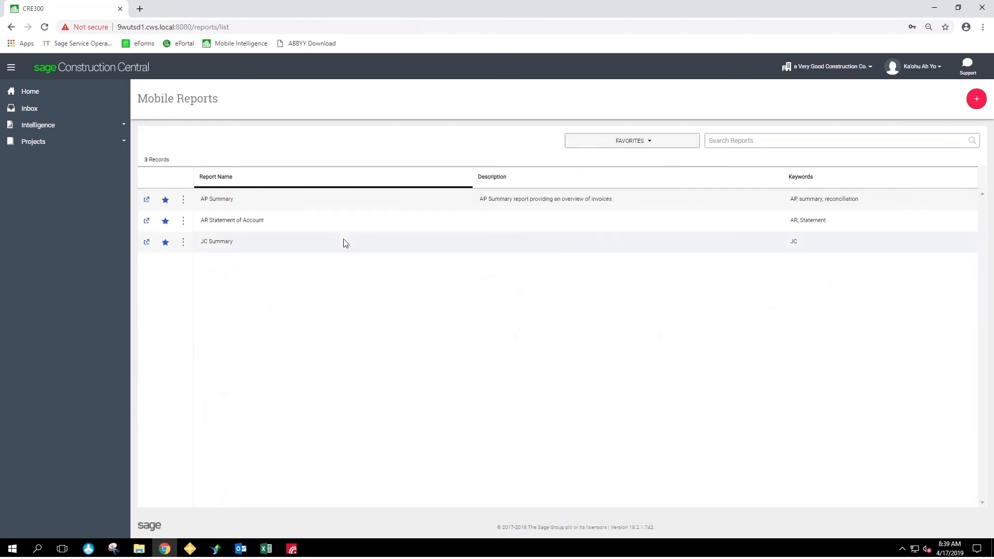
# Show all mobile reports again and look at the additional actions available for AP Summary.
pyautogui.click(627, 141)
pyautogui.click(612, 156)
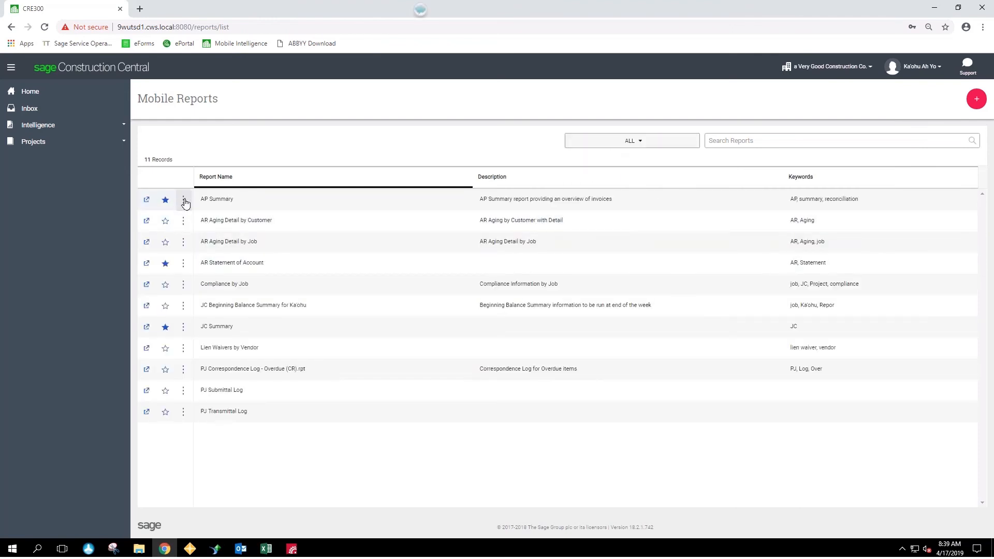
pyautogui.click(184, 201)
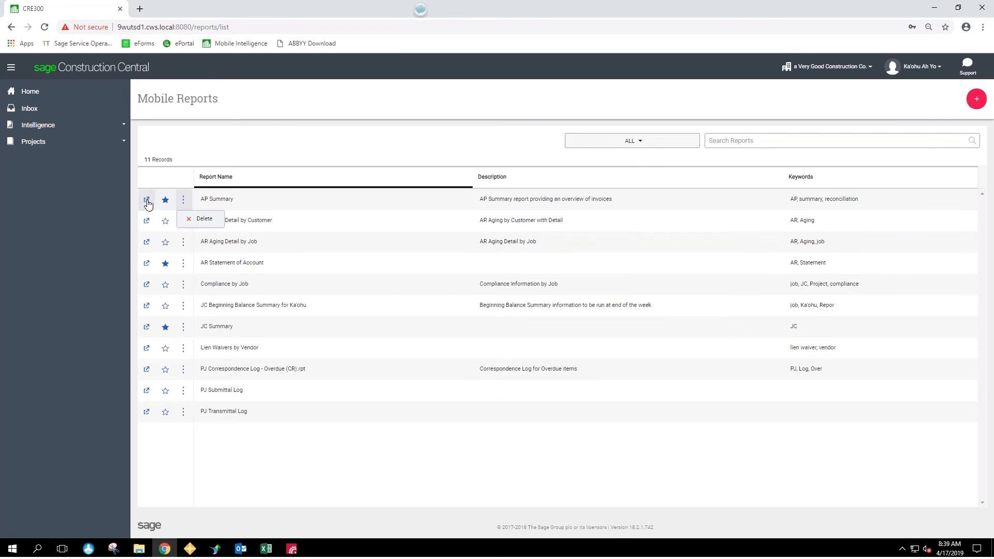
# Open the JC Summary report, check its details, and generate it as a PDF from its default parameters.
pyautogui.click(147, 328)
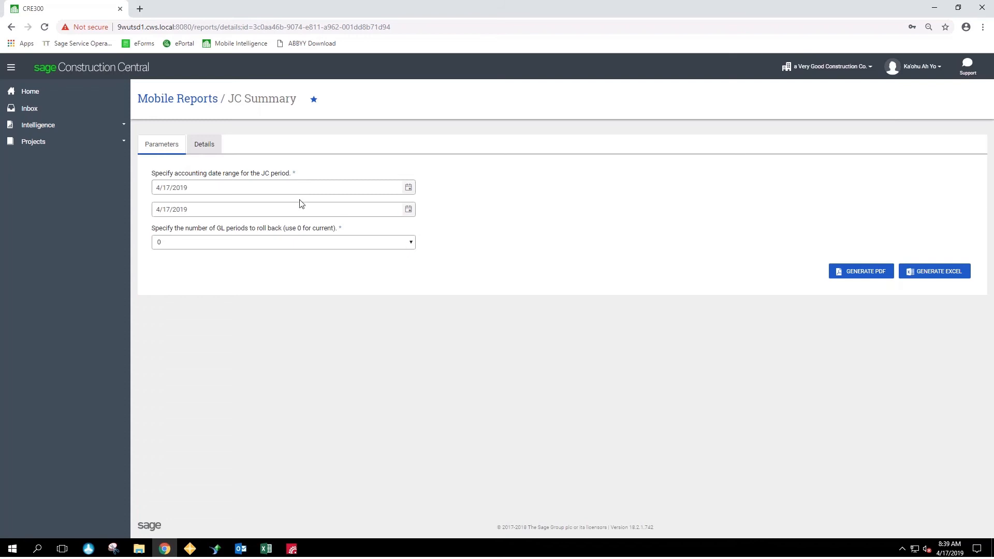
pyautogui.click(202, 147)
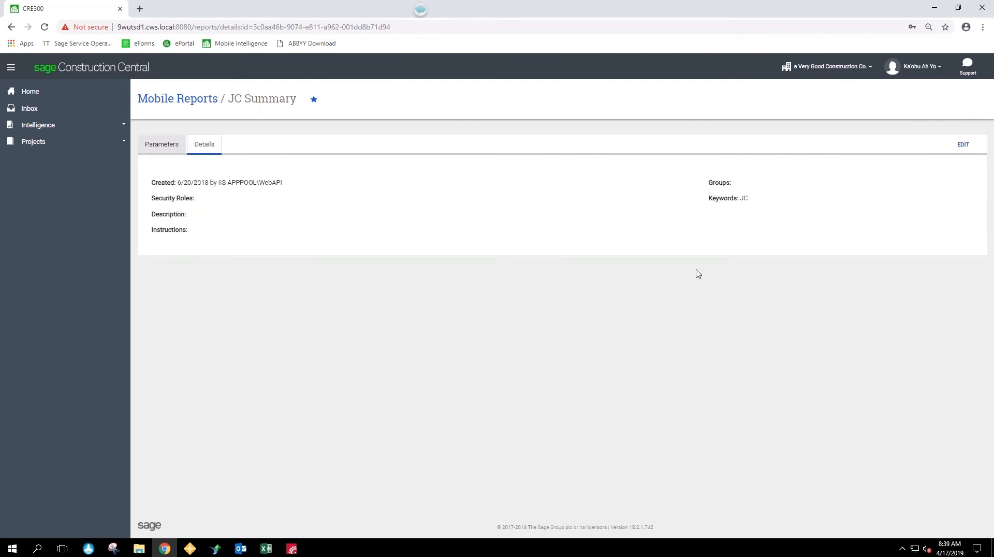
pyautogui.click(173, 144)
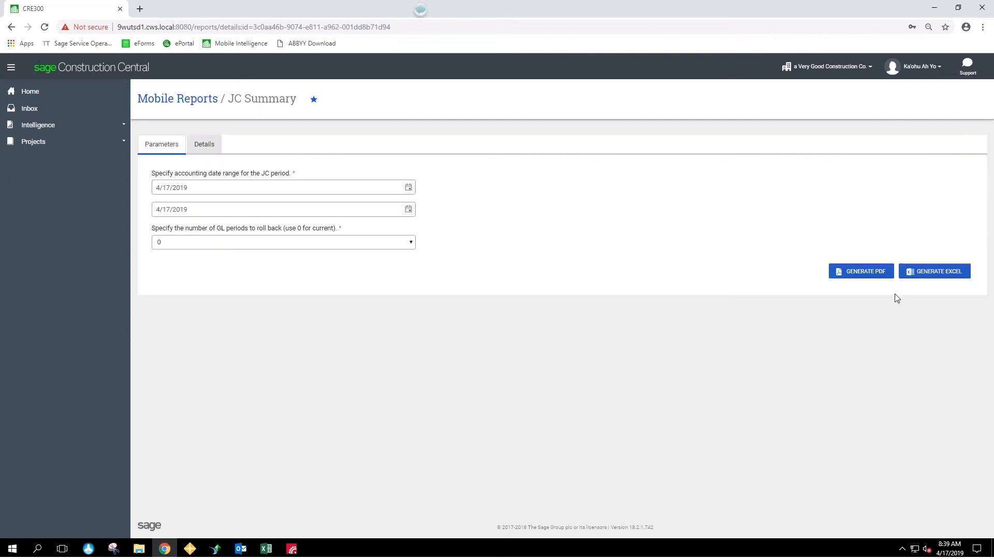
pyautogui.click(868, 274)
# Return to Mobile Reports and generate the PJ Submittal Log as a PDF for the last job used.
pyautogui.click(185, 104)
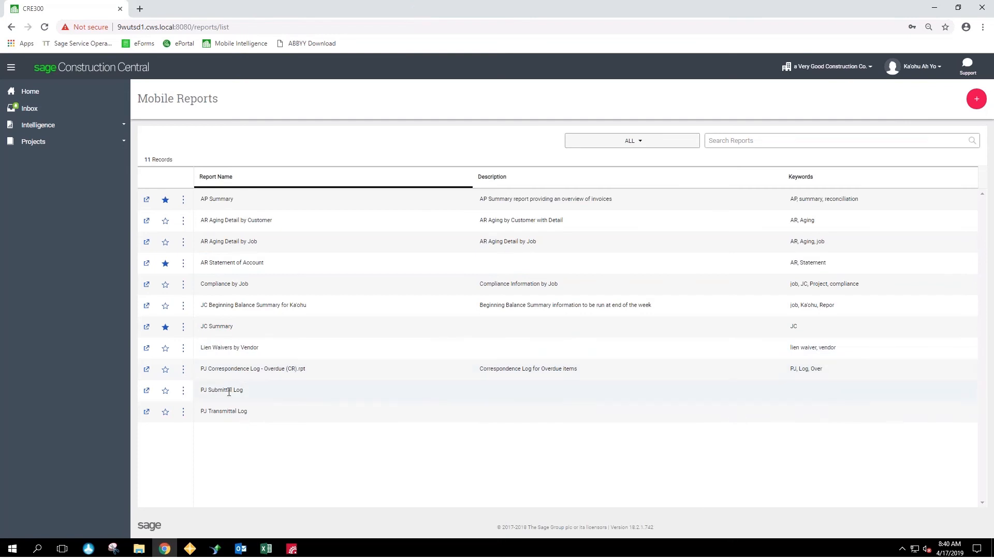
pyautogui.click(146, 391)
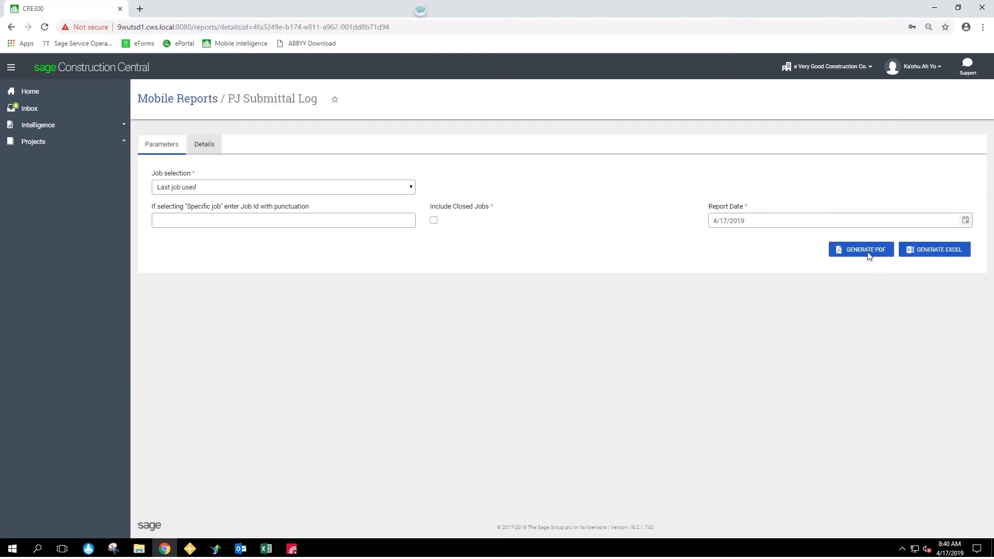
pyautogui.click(869, 255)
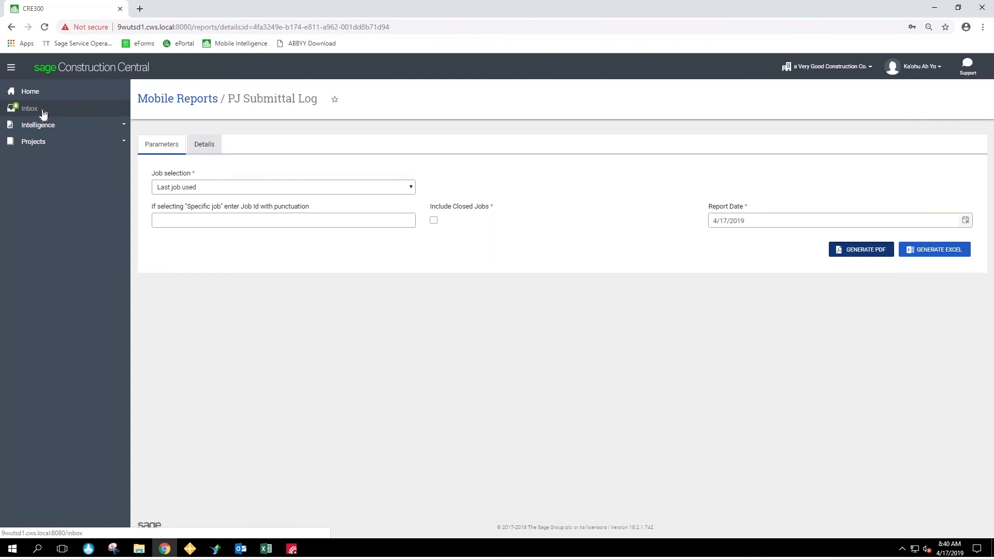
# Review the Inbox's generated and queued reports, including the 3/5/2019 JC Summary and its send and download options.
pyautogui.click(43, 111)
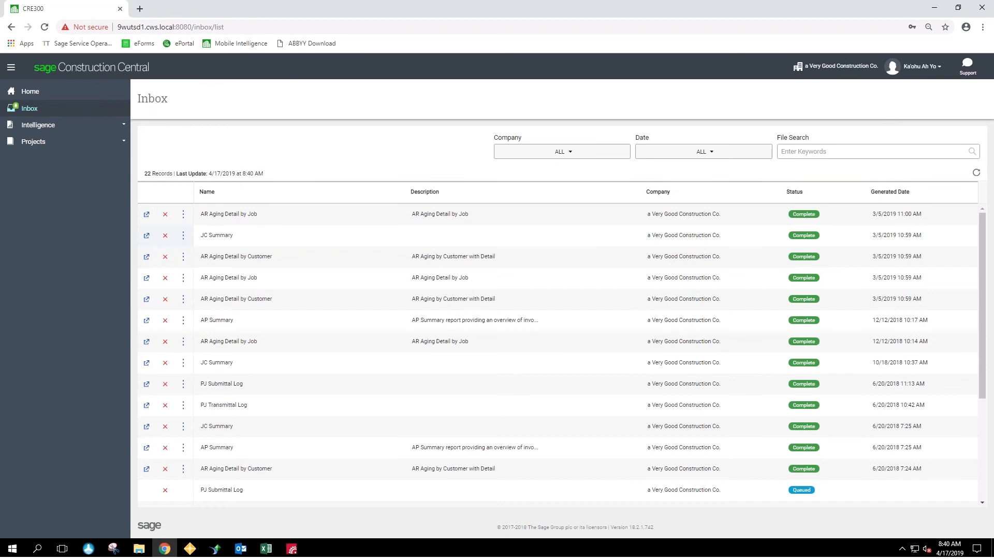
pyautogui.click(147, 236)
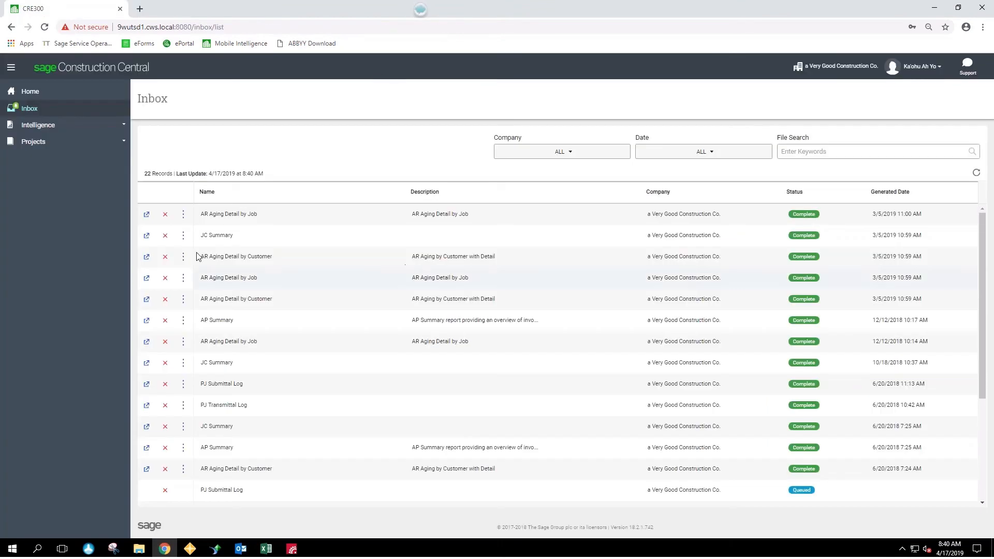
pyautogui.click(183, 236)
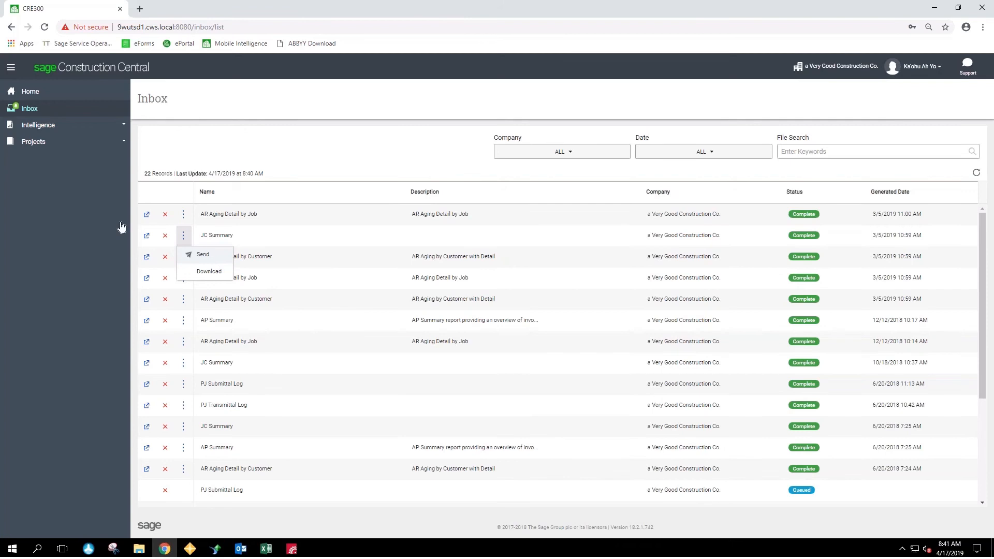
pyautogui.click(234, 137)
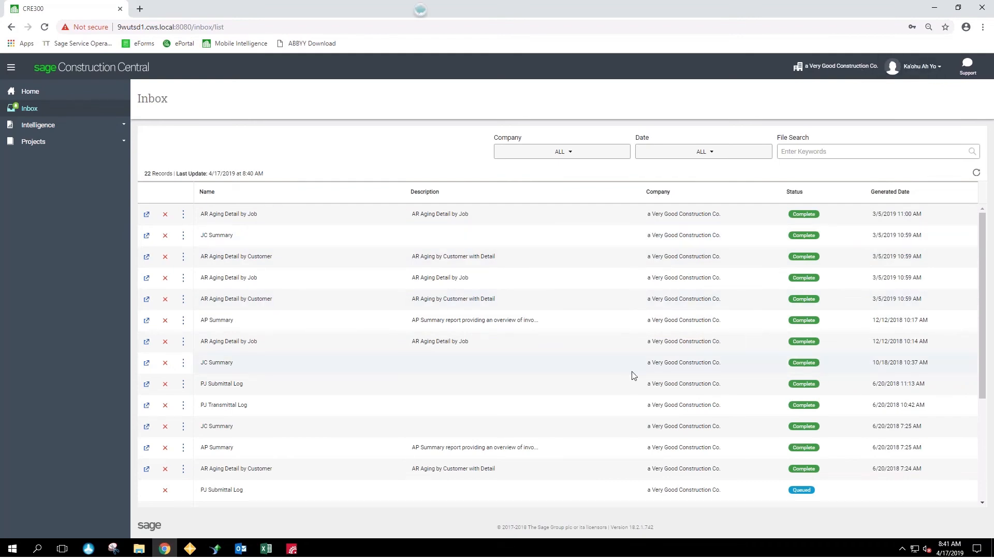
pyautogui.scroll(-3, 635, 368)
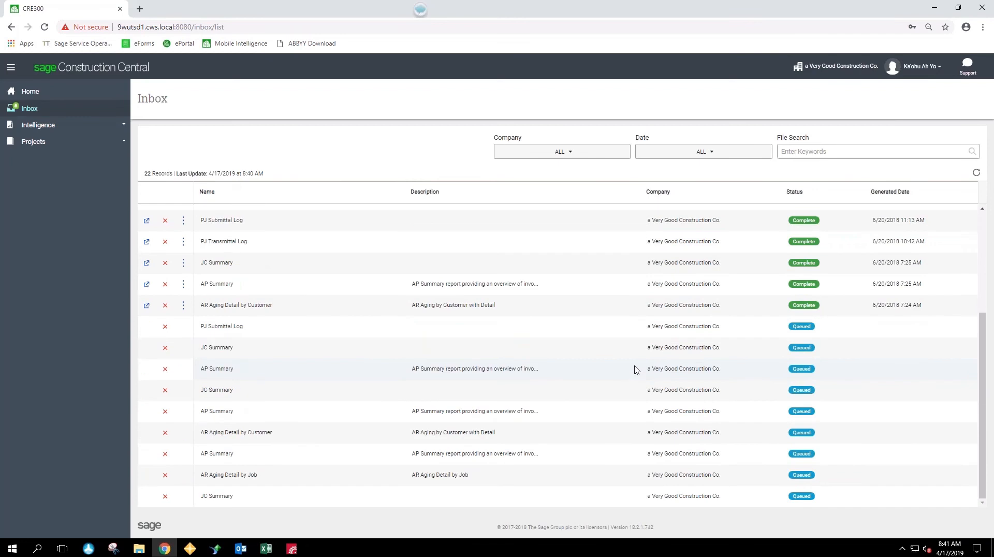
pyautogui.scroll(3, 634, 368)
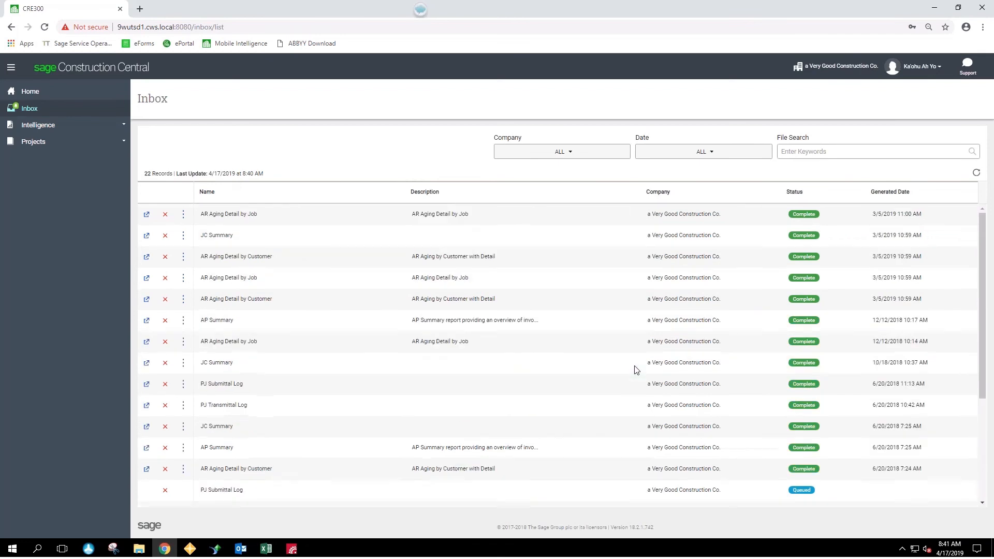
# Open the Intelligence dashboards list, and collapse and re-expand its category pane.
pyautogui.click(118, 130)
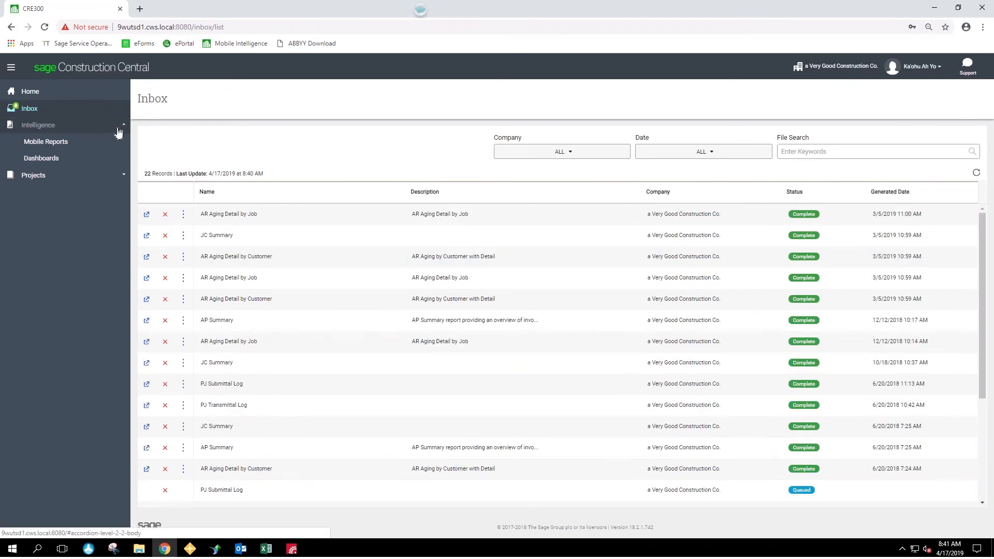
pyautogui.click(81, 164)
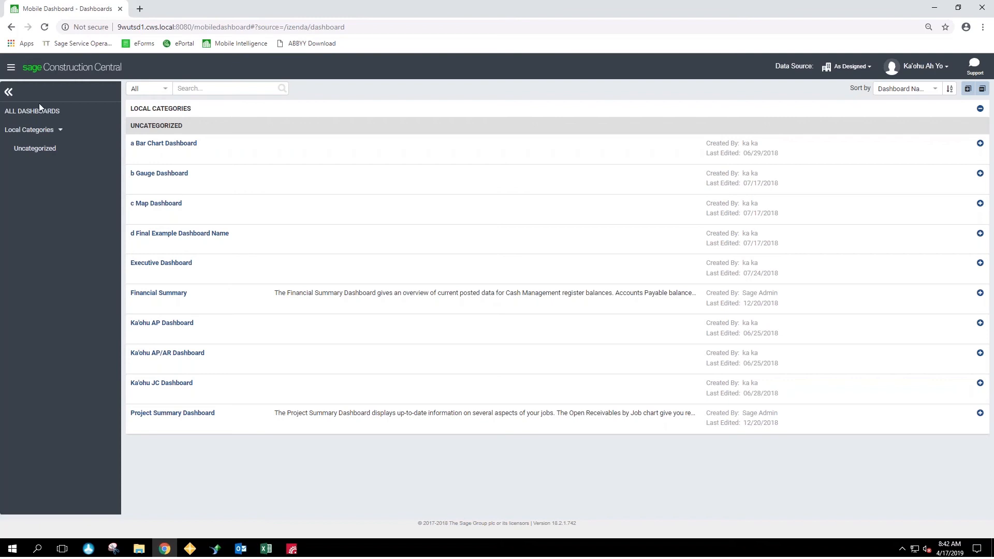
pyautogui.click(9, 92)
pyautogui.click(7, 92)
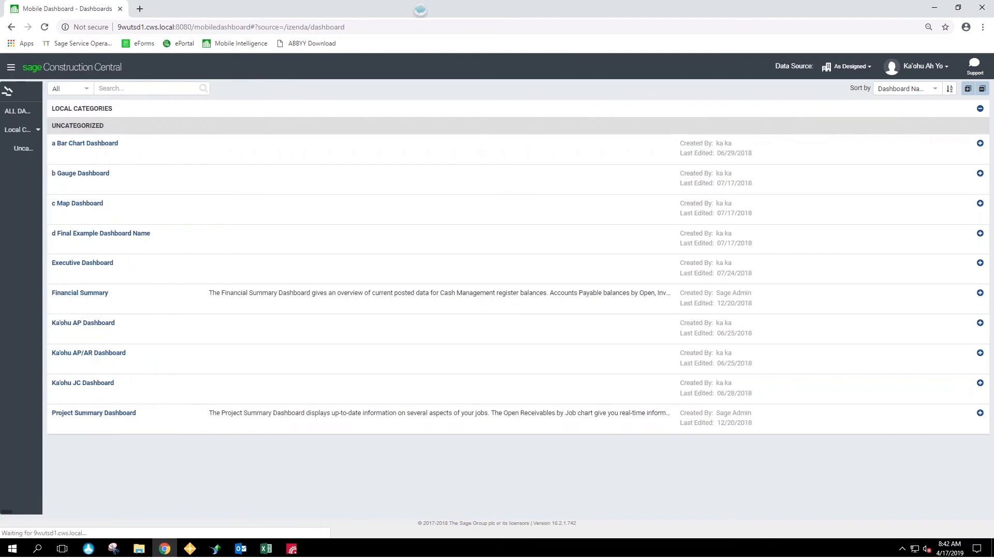
# Go to the dashboard reports view and look through the reports grouped by local category.
pyautogui.click(11, 67)
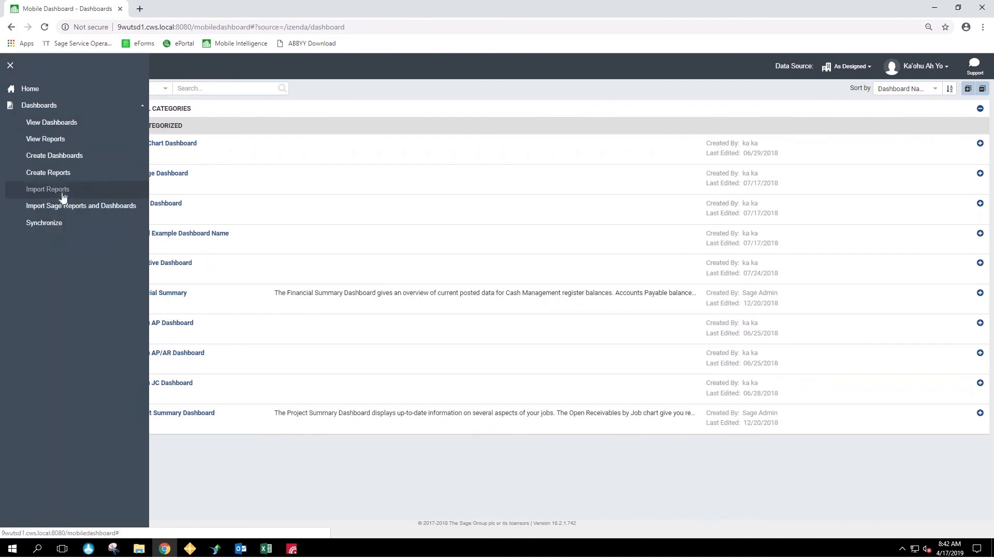
pyautogui.click(52, 142)
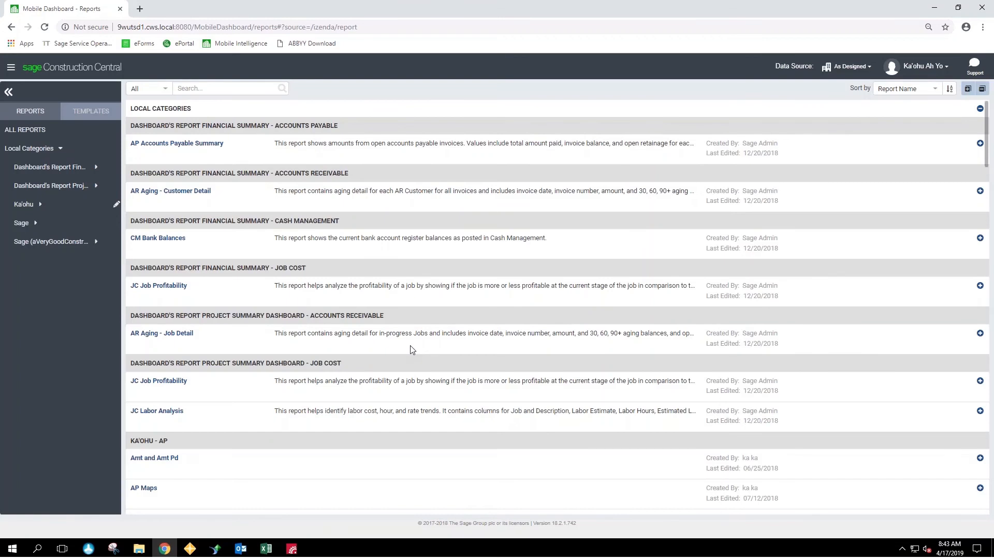
pyautogui.scroll(-6, 413, 350)
pyautogui.scroll(-4, 413, 349)
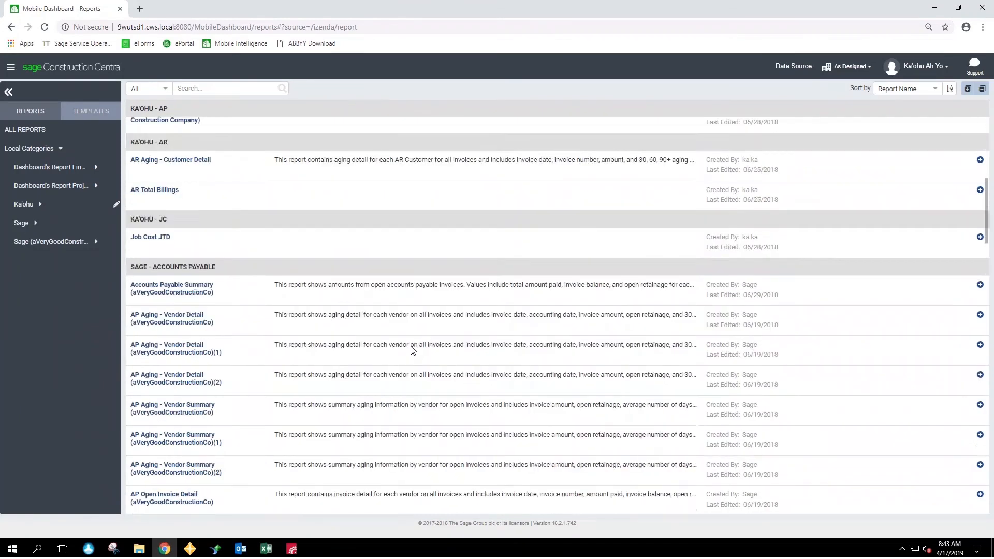
pyautogui.scroll(-4, 412, 350)
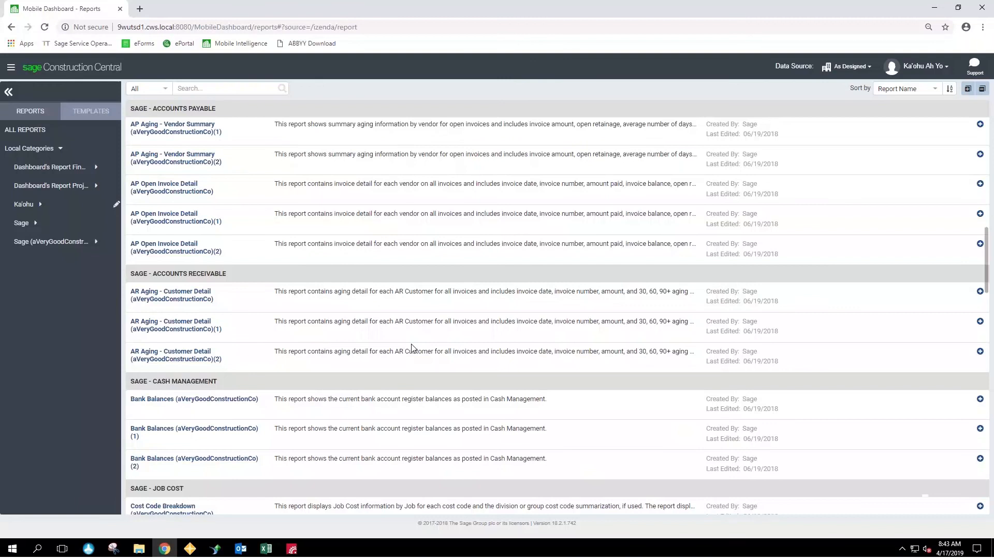
pyautogui.scroll(-2, 412, 348)
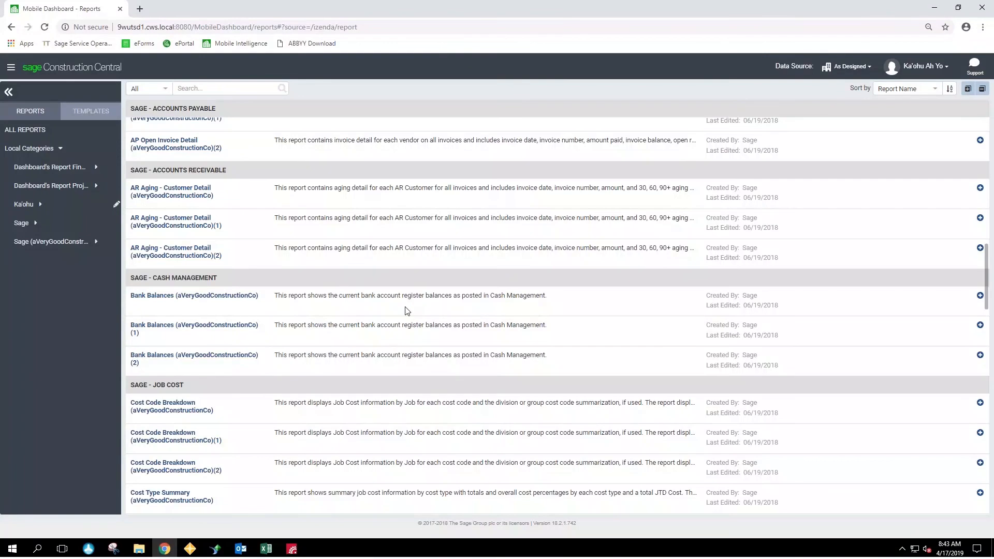
pyautogui.scroll(15, 406, 311)
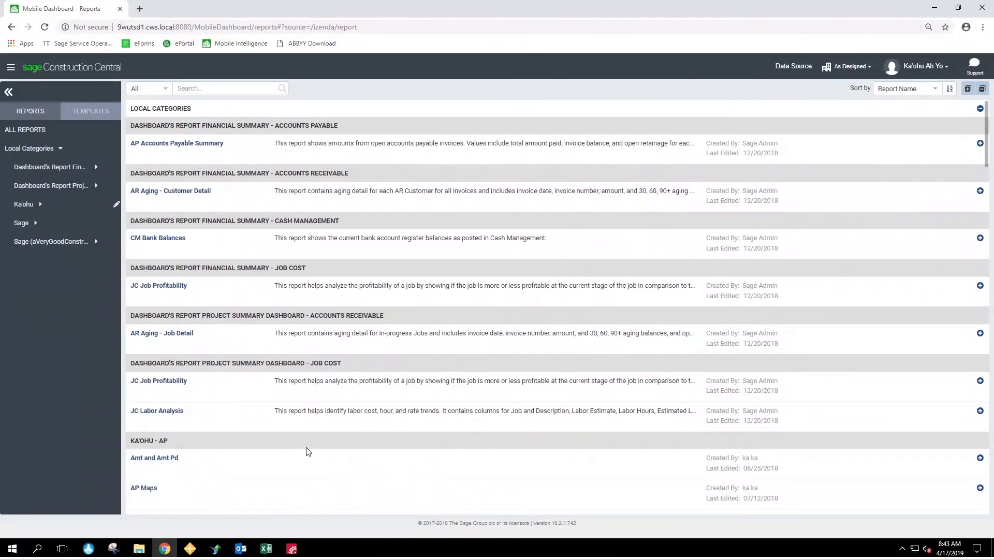
pyautogui.scroll(-2, 308, 453)
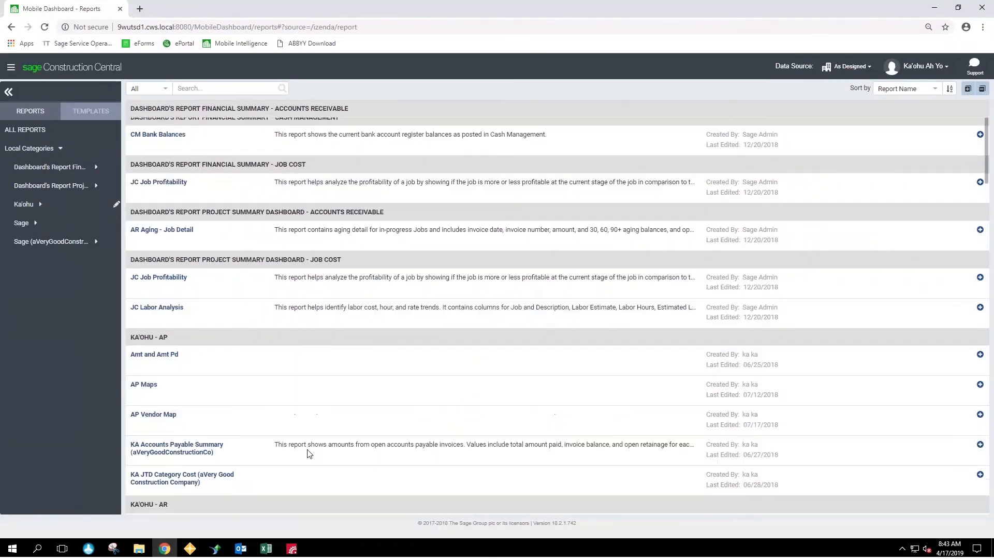
# Open the KA Accounts Payable Summary (aVeryGoodConstructionCo) report and switch it to design mode.
pyautogui.click(175, 458)
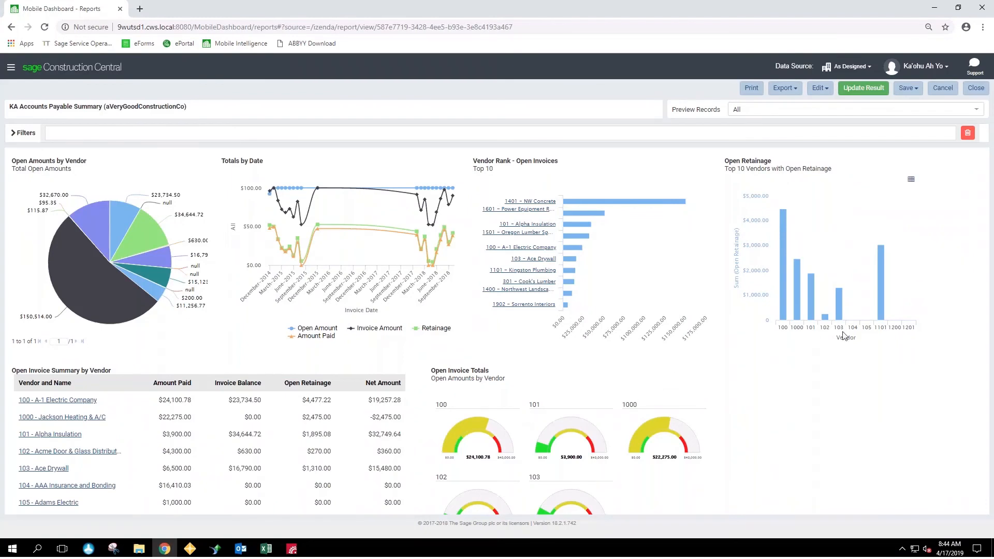
pyautogui.click(820, 88)
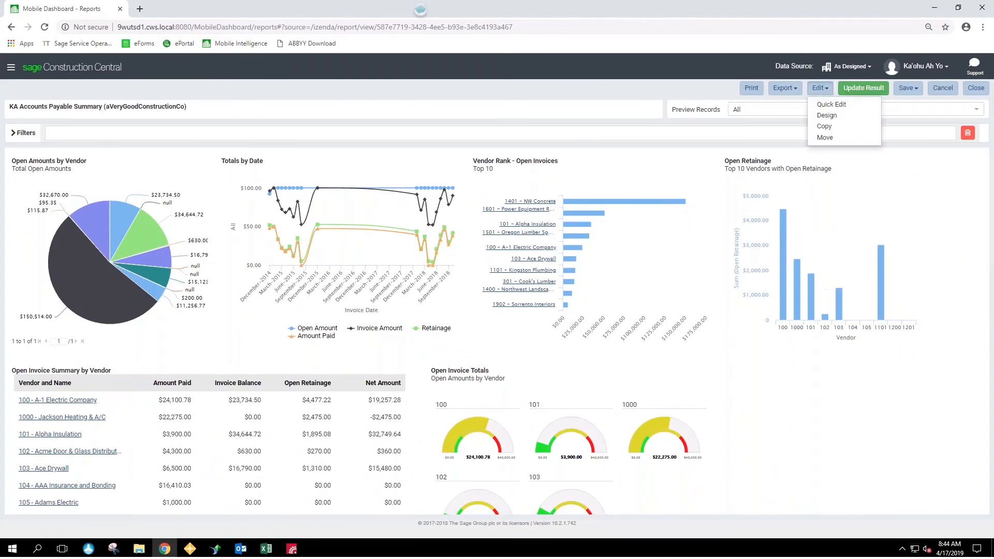
pyautogui.click(828, 120)
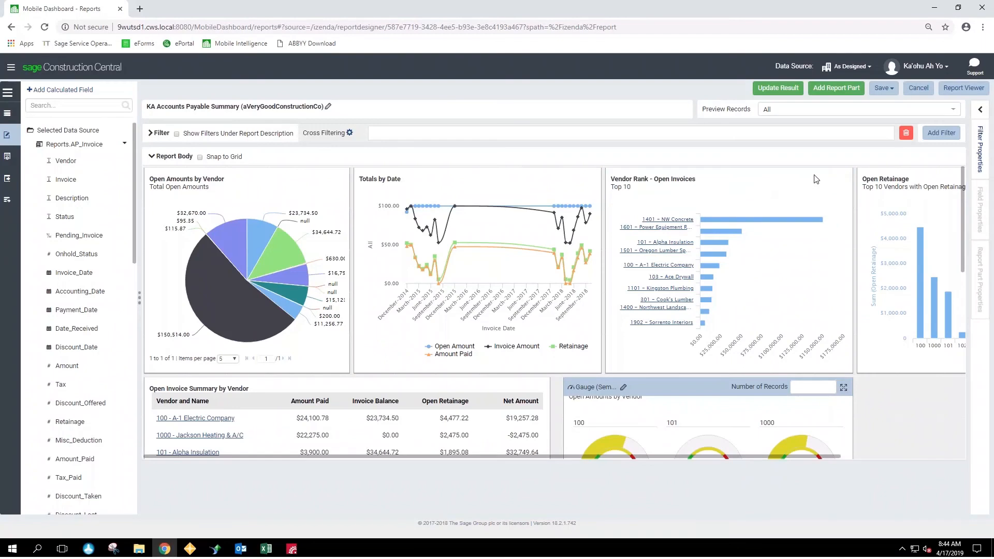
# Limit the Vendor Rank - Open Invoices chart to 5 records and check its resulting bars.
pyautogui.moveTo(790, 178)
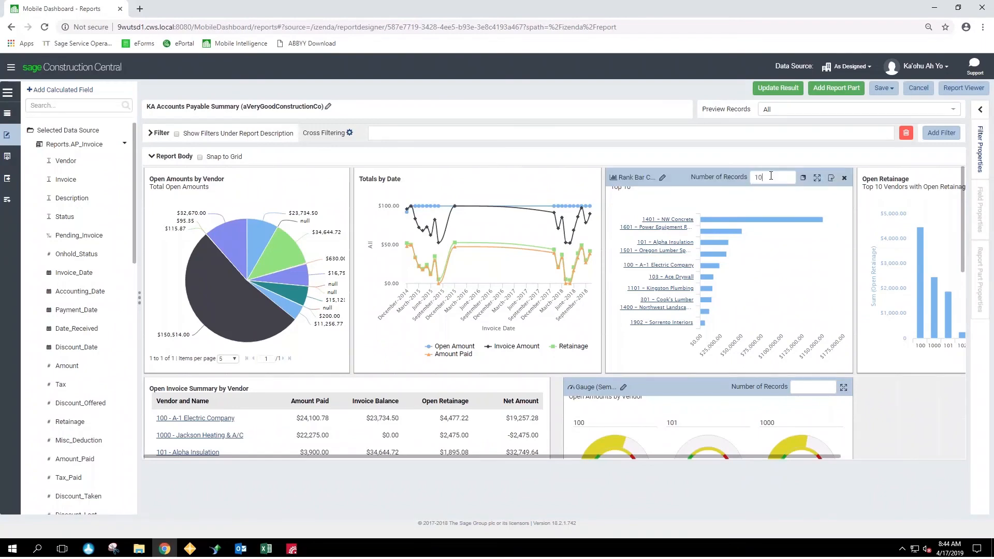
pyautogui.click(771, 176)
pyautogui.press('BackSpace')
pyautogui.press('BackSpace')
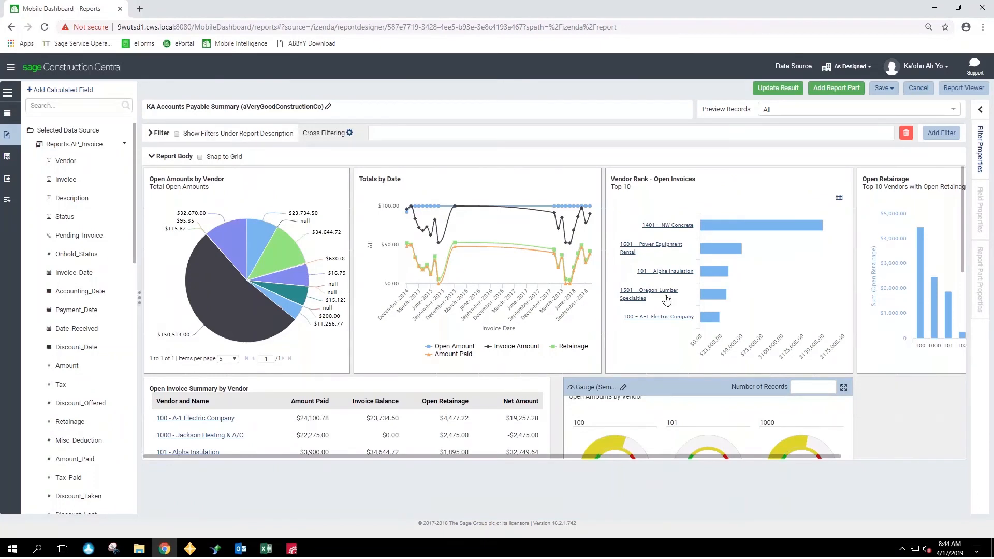
pyautogui.moveTo(772, 324)
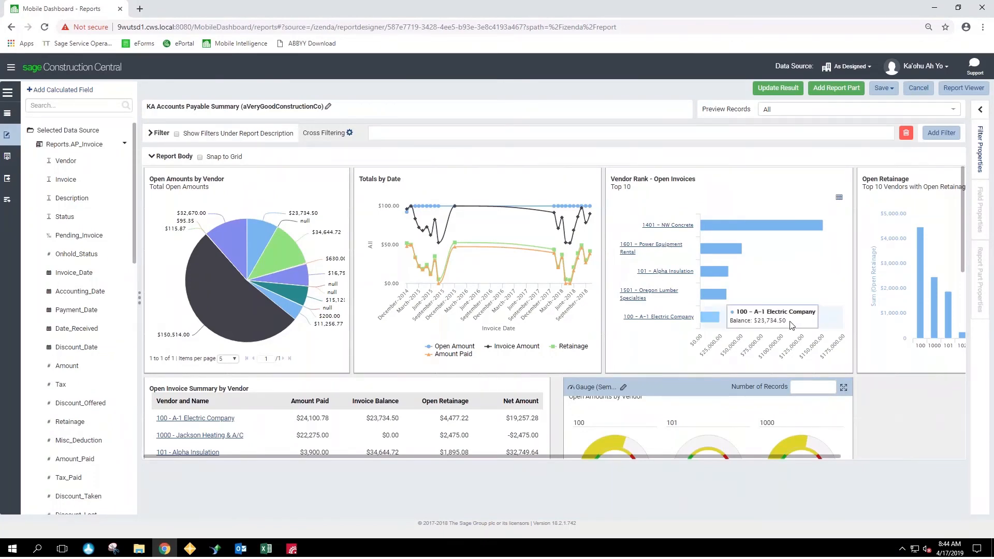
# Open the Open Retainge gauge for configuration and review its field properties, gauge type choices and the list of report parts.
pyautogui.scroll(-6, 790, 325)
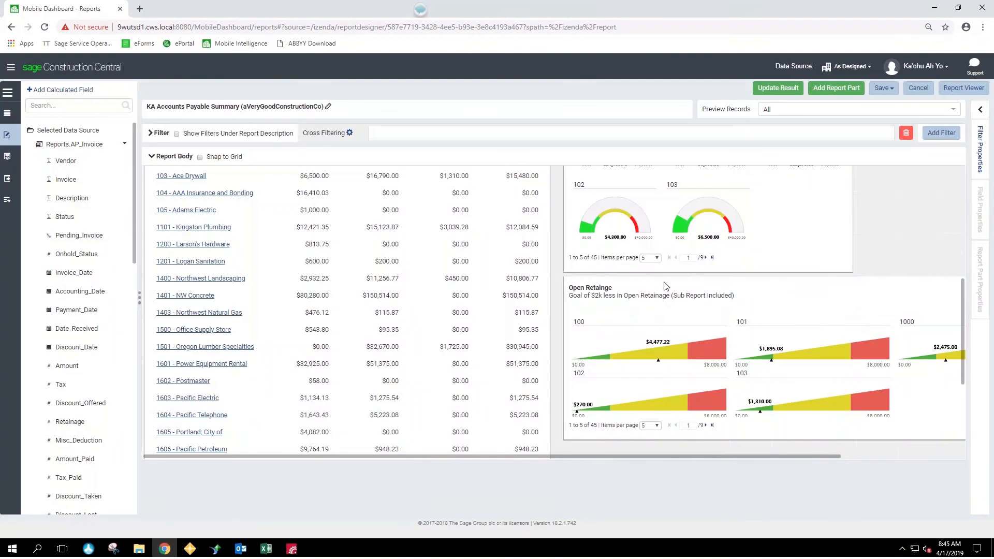
pyautogui.click(640, 285)
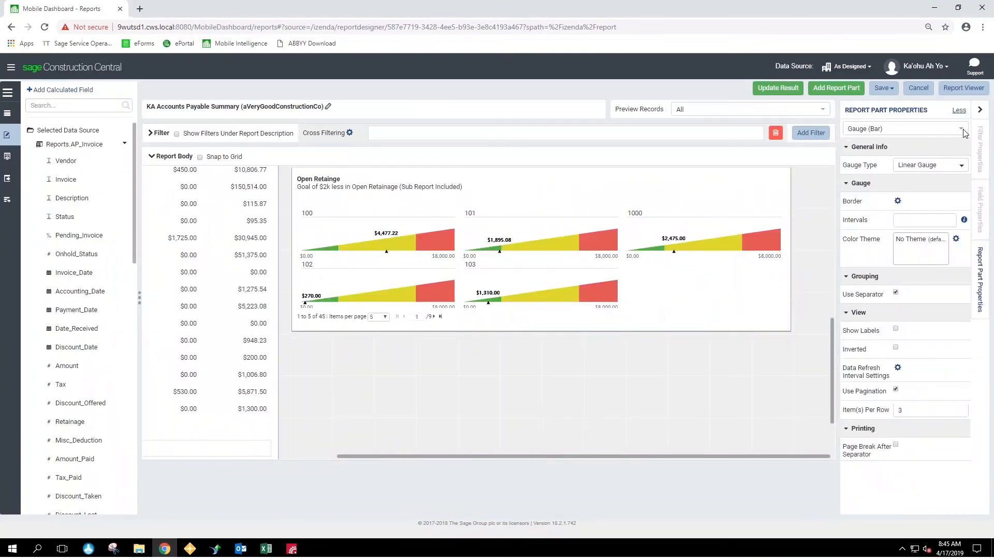
pyautogui.click(984, 226)
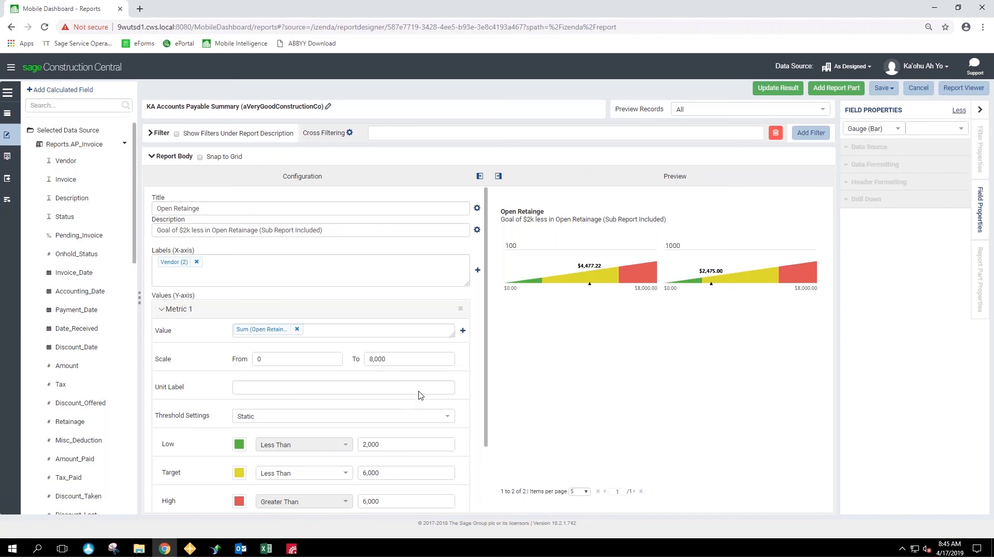
pyautogui.click(978, 265)
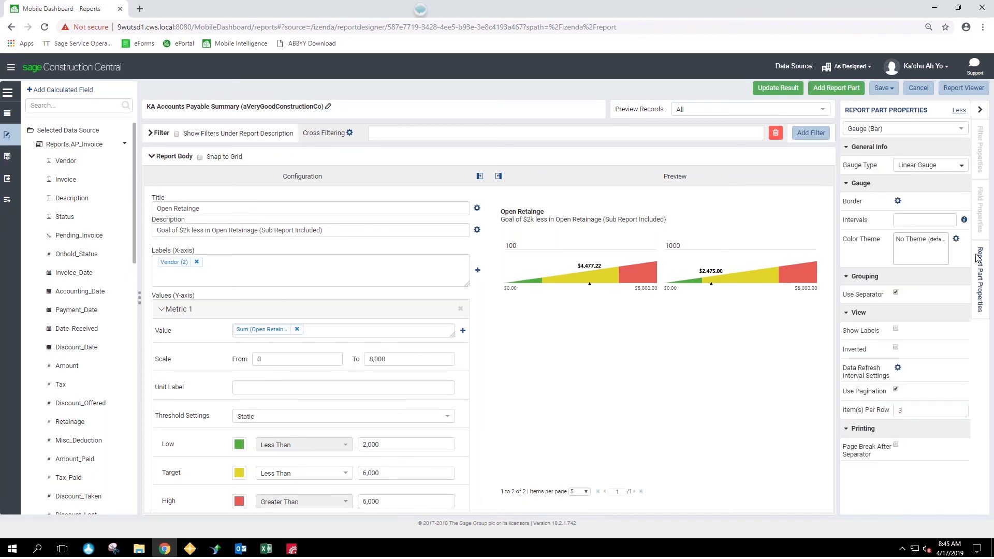
pyautogui.click(960, 171)
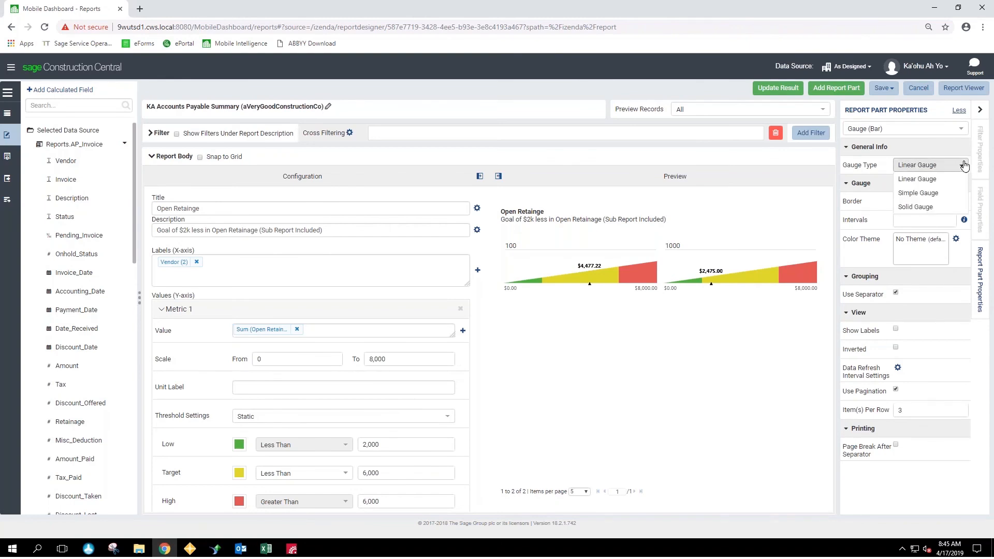
pyautogui.click(961, 166)
pyautogui.click(962, 129)
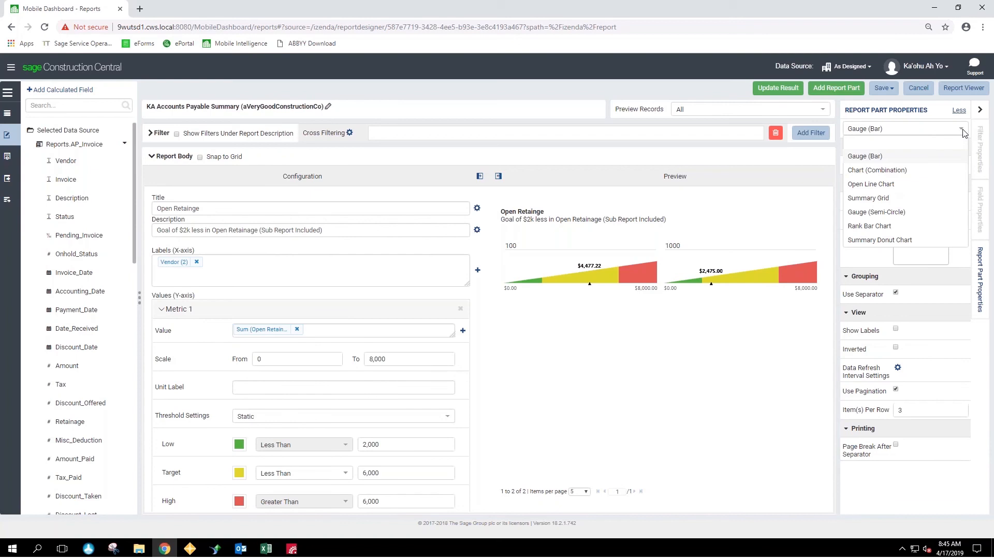
pyautogui.click(935, 118)
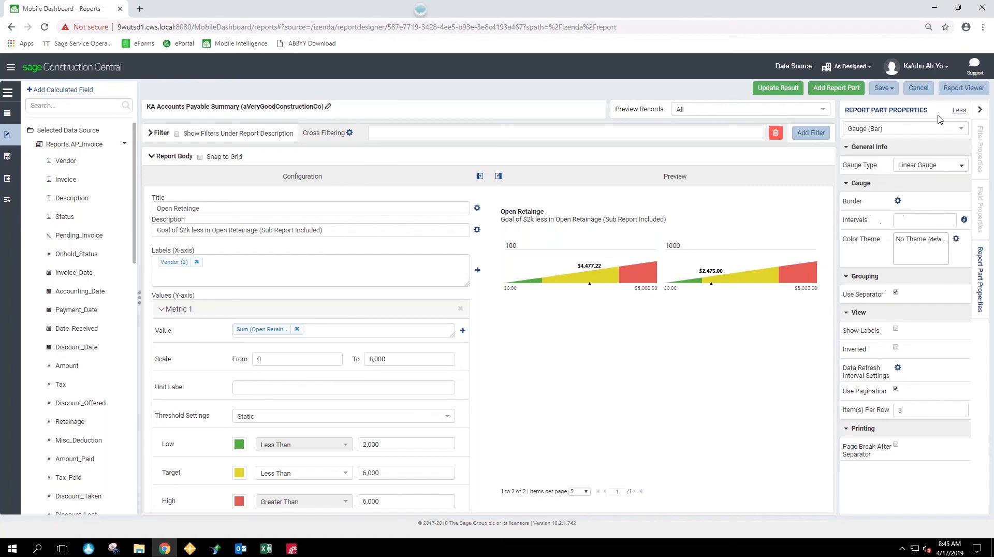
# Discard the report design changes and open the b Gauge Dashboard from the dashboards list.
pyautogui.click(919, 89)
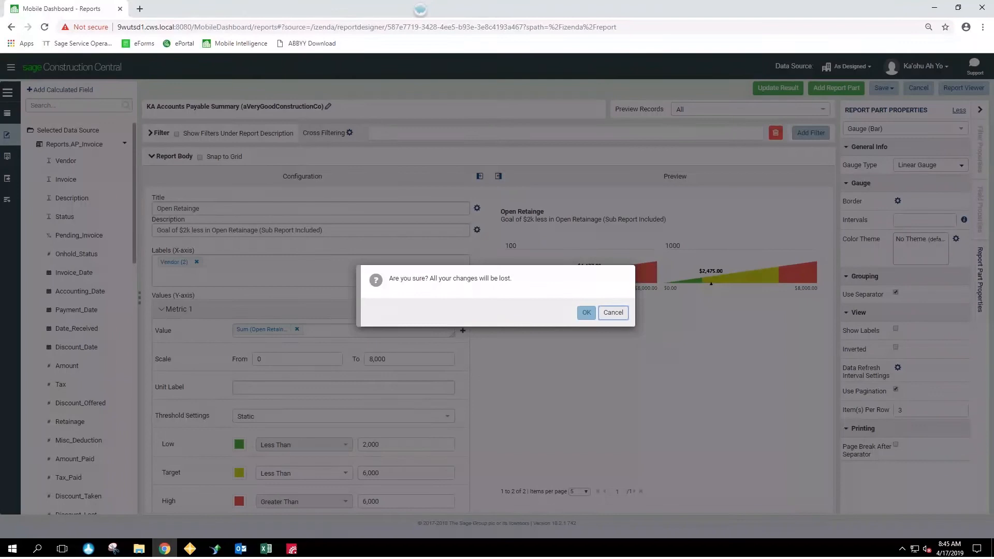
pyautogui.click(586, 312)
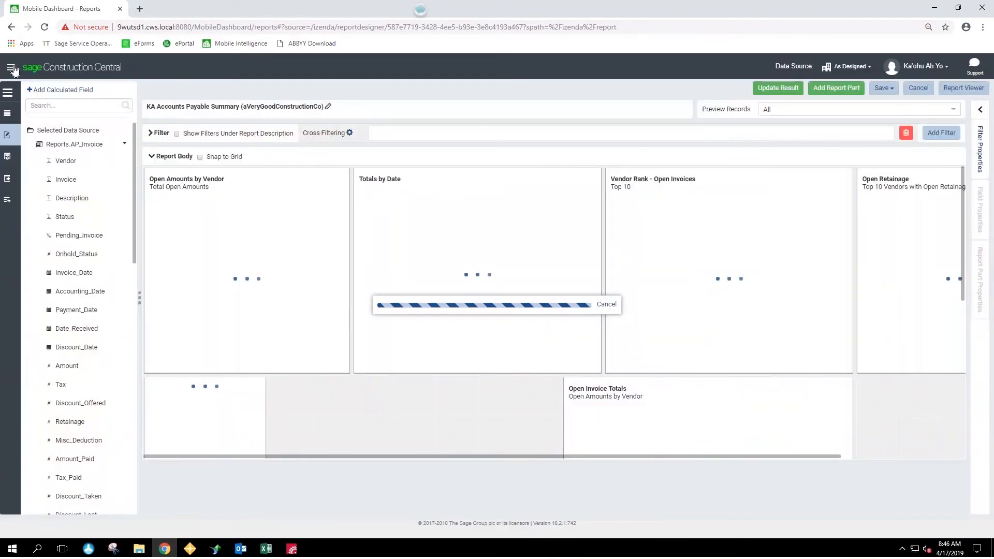
pyautogui.click(12, 68)
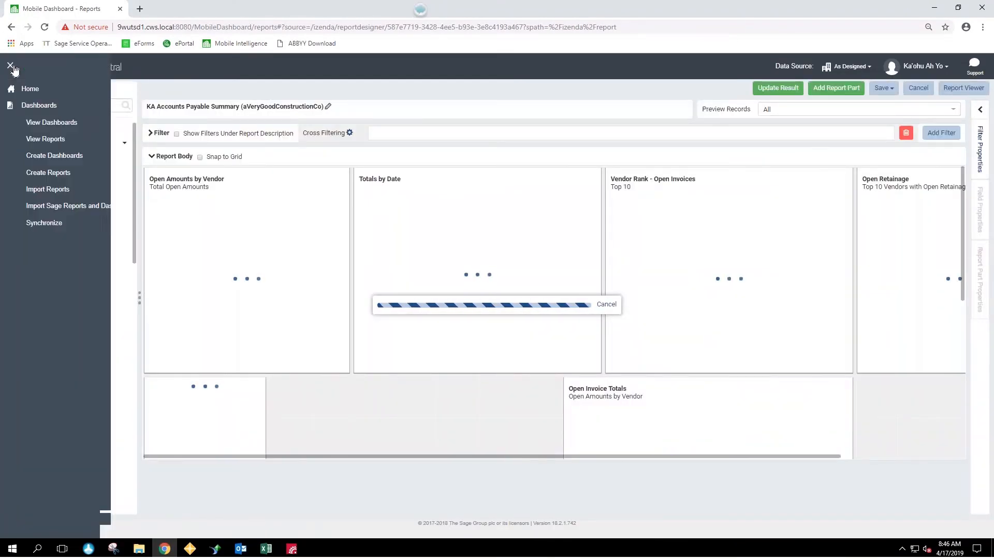
pyautogui.click(52, 123)
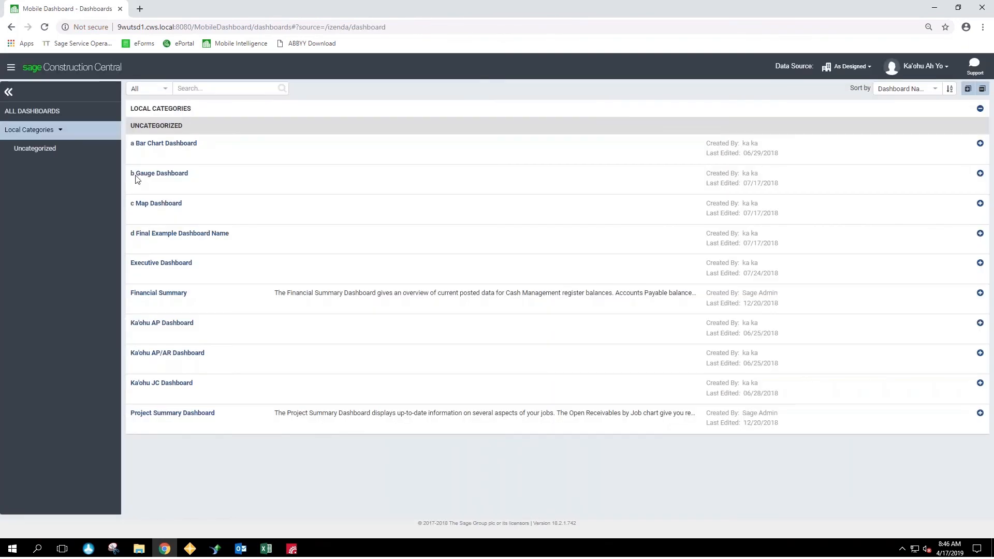
pyautogui.click(172, 178)
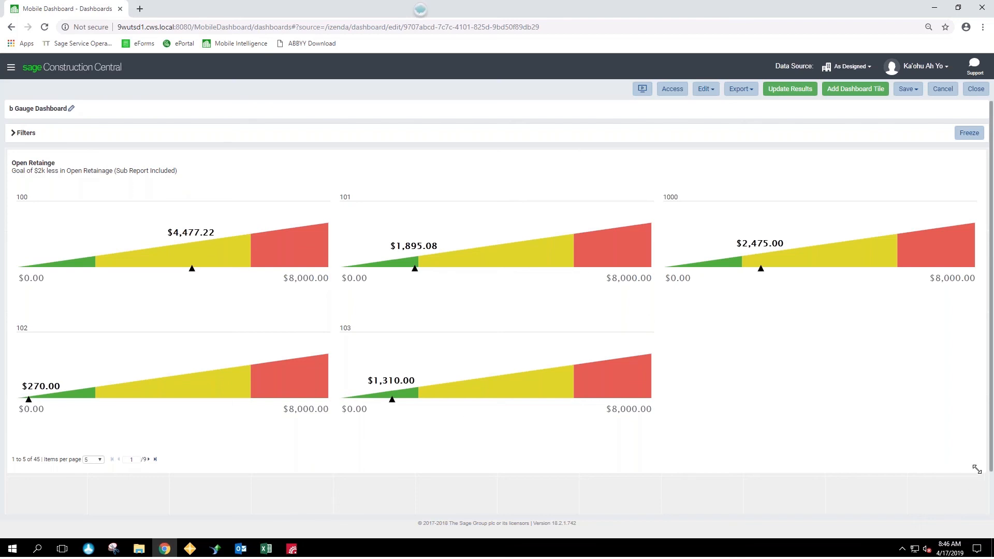
# Shrink the Open Retainge tile to about two thirds of the dashboard width and start a report part tile beside it.
pyautogui.moveTo(976, 468); pyautogui.dragTo(700, 410)
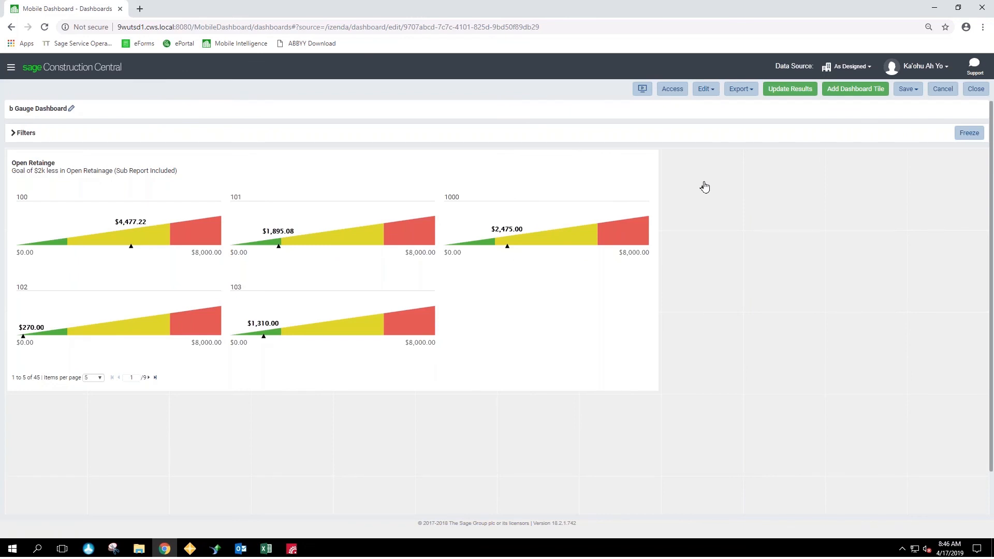
pyautogui.click(705, 187)
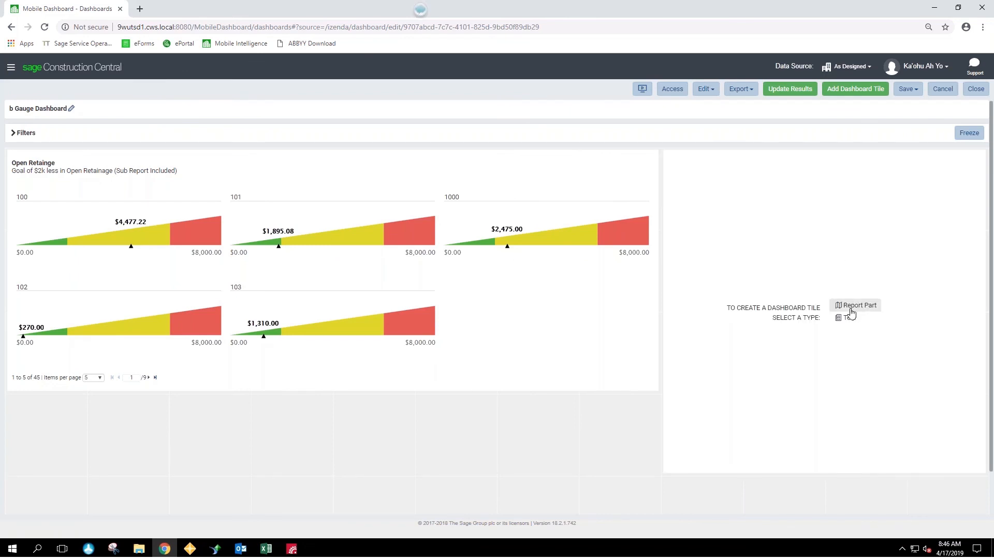
pyautogui.click(872, 310)
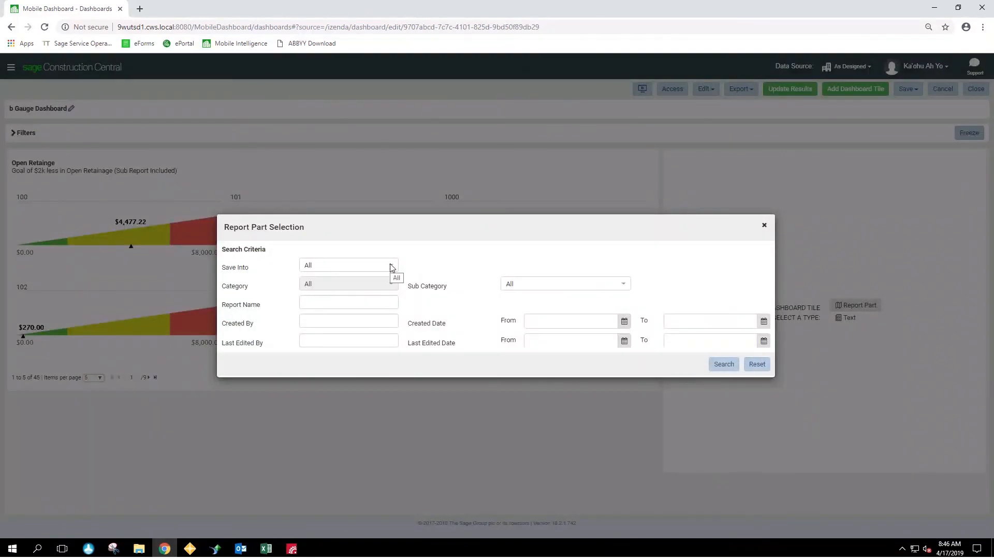
# Search for report parts saved in Local Categories under the dashboard owner's personal category.
pyautogui.click(391, 267)
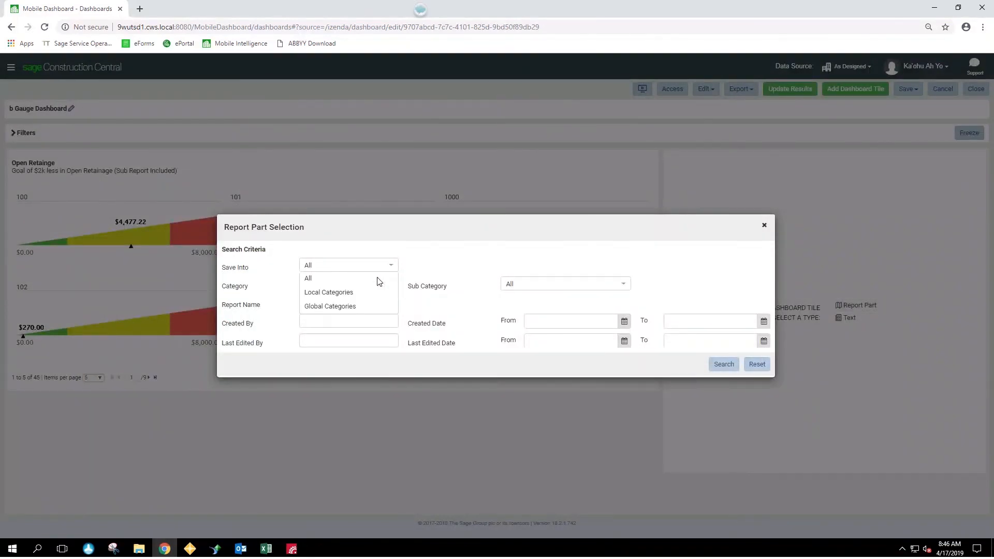
pyautogui.click(358, 294)
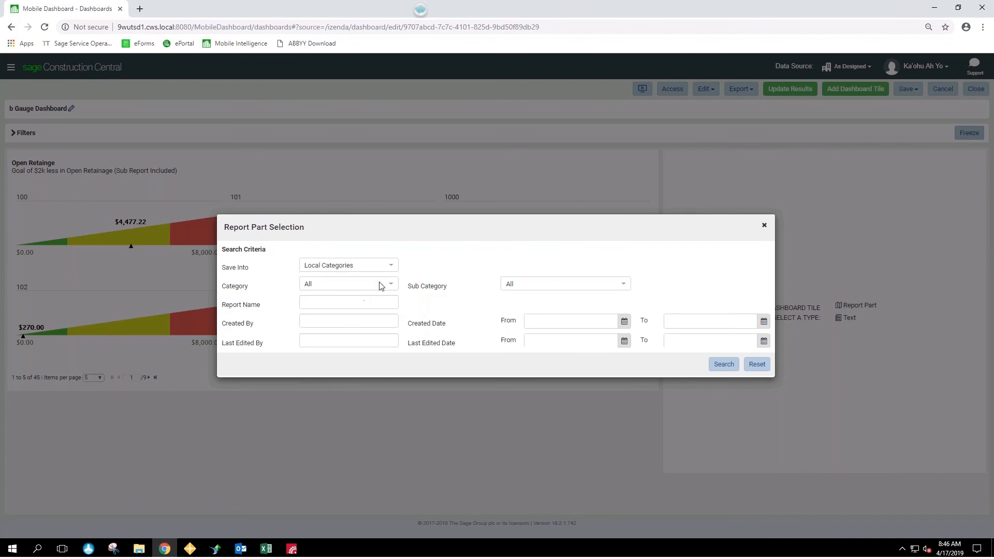
pyautogui.click(383, 284)
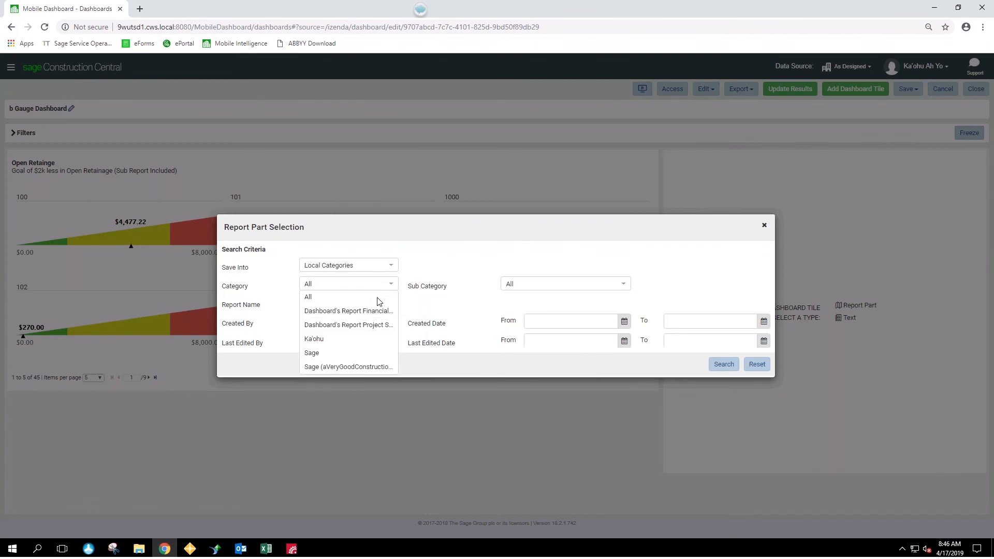
pyautogui.click(342, 344)
pyautogui.click(727, 366)
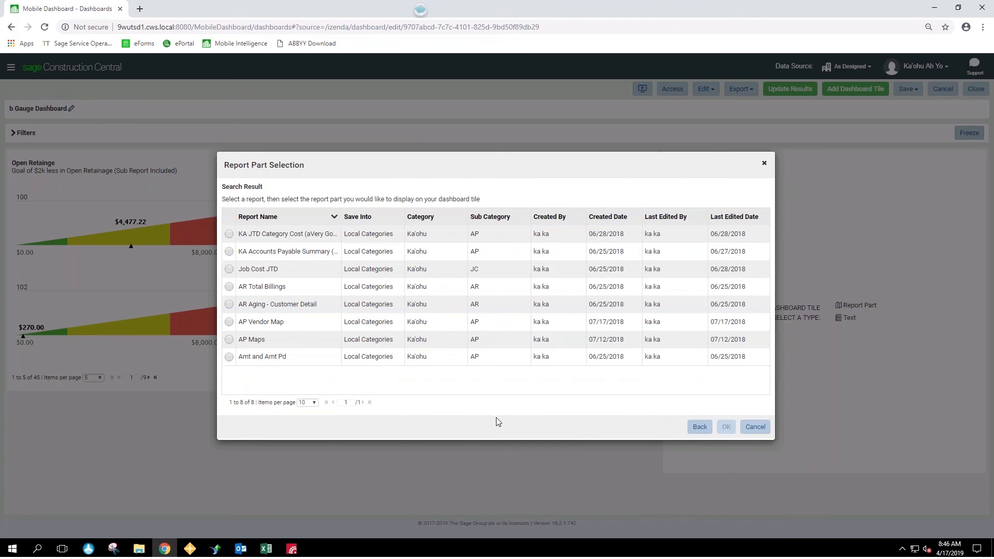
# Fill the new tile with the Summary Donut Chart from the KA Accounts Payable Summary report.
pyautogui.click(229, 252)
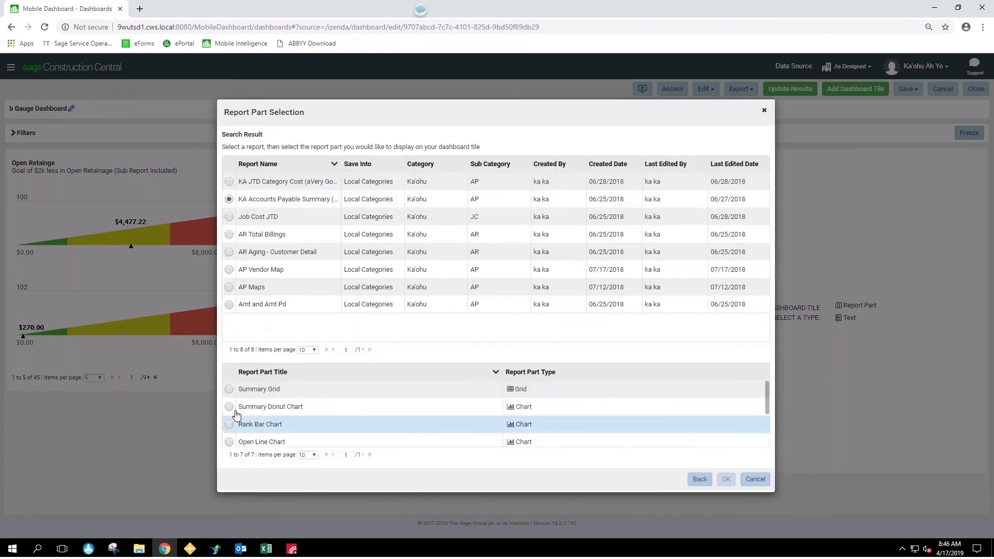
pyautogui.click(229, 407)
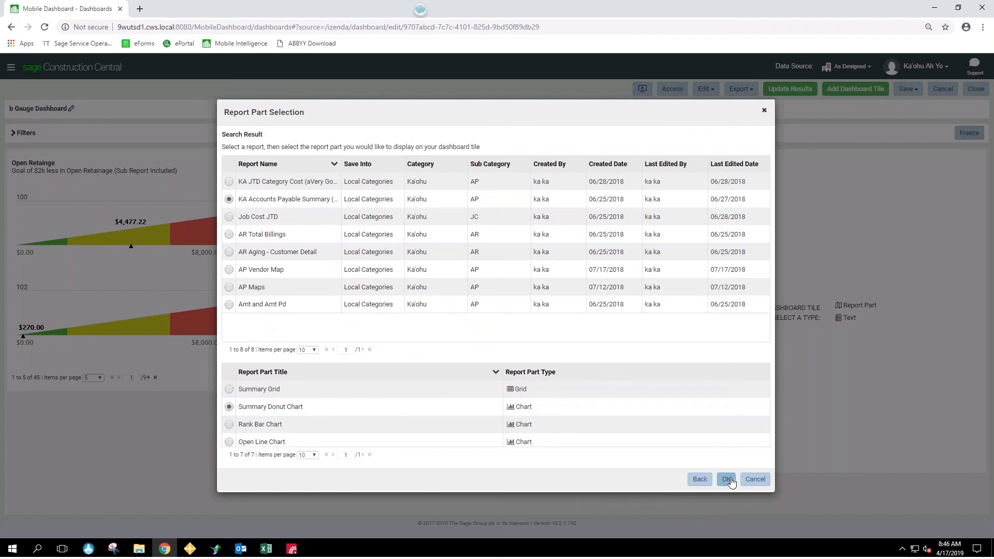
pyautogui.click(726, 479)
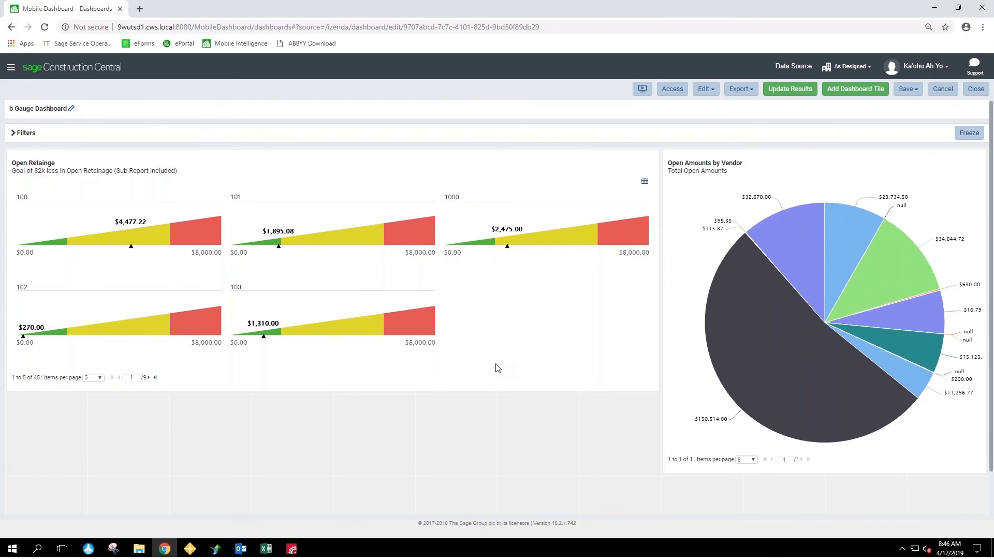
# Limit the Open Amounts by Vendor tile to 5 records and close the dashboard.
pyautogui.moveTo(900, 161)
pyautogui.click(856, 192)
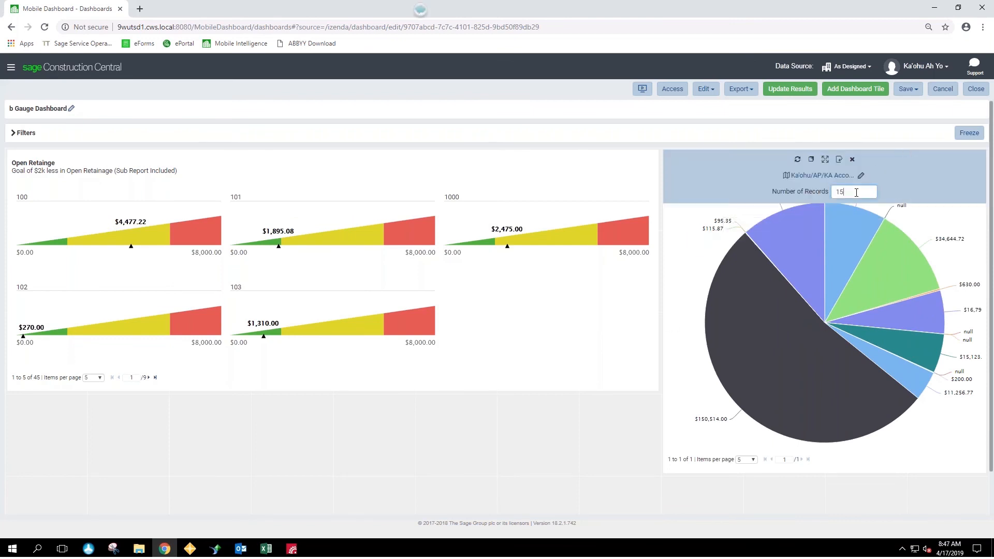
pyautogui.press('BackSpace')
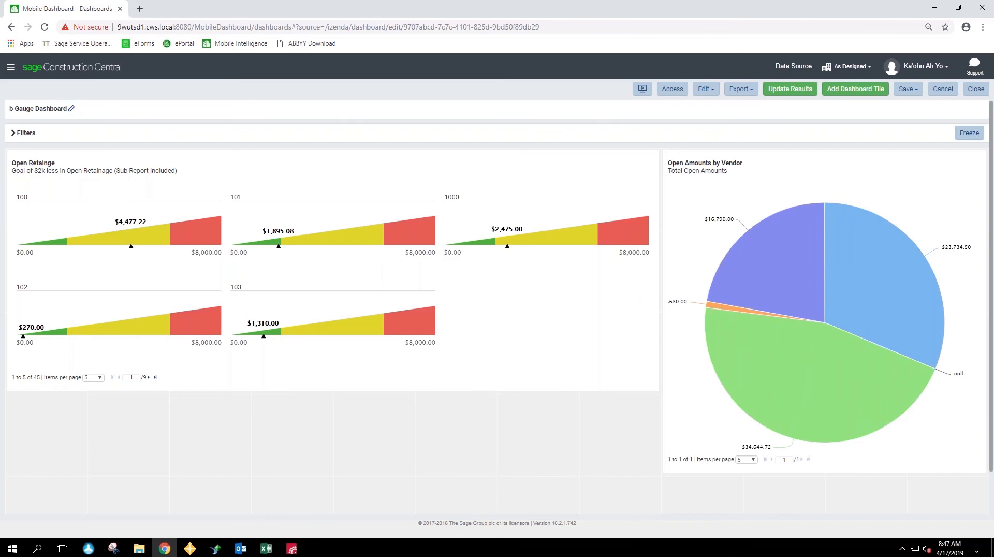
pyautogui.click(975, 89)
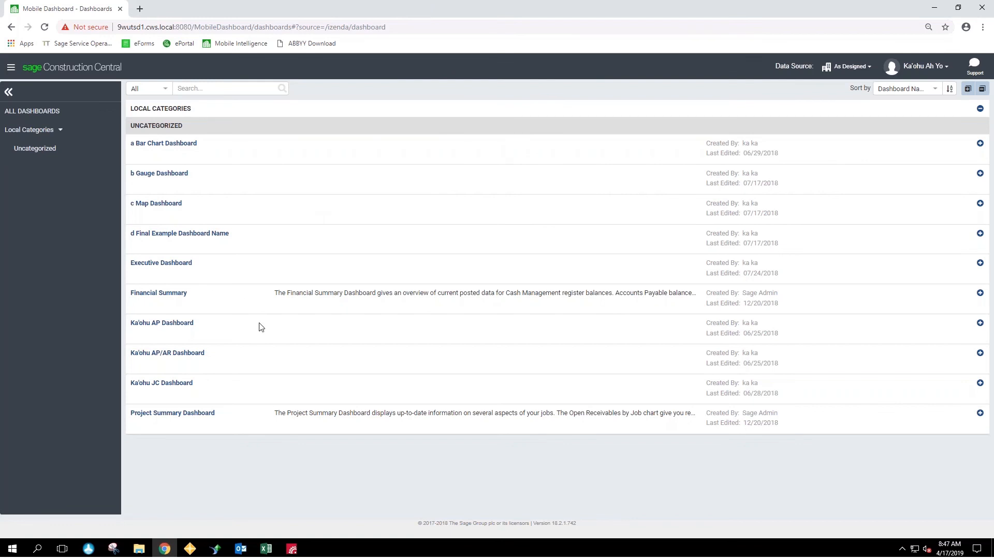
# Look over the tiles of the Executive Dashboard and the d Final Example Dashboard Name dashboard, closing each one after viewing.
pyautogui.click(176, 263)
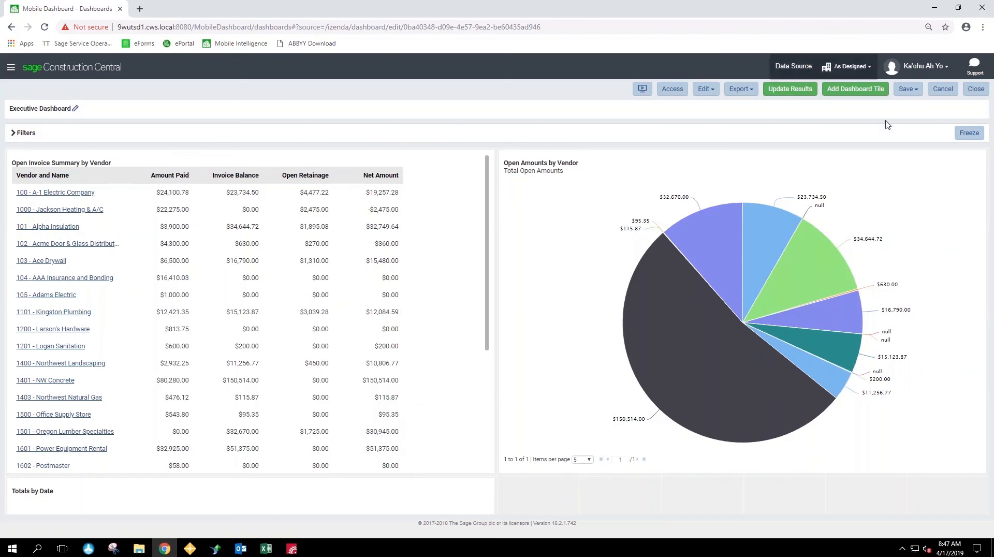
pyautogui.click(976, 91)
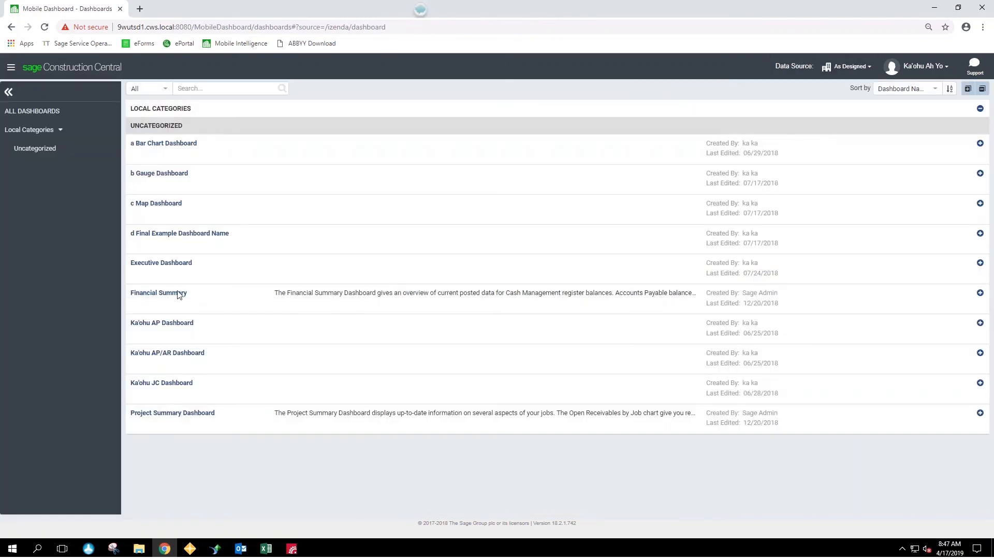
pyautogui.click(172, 238)
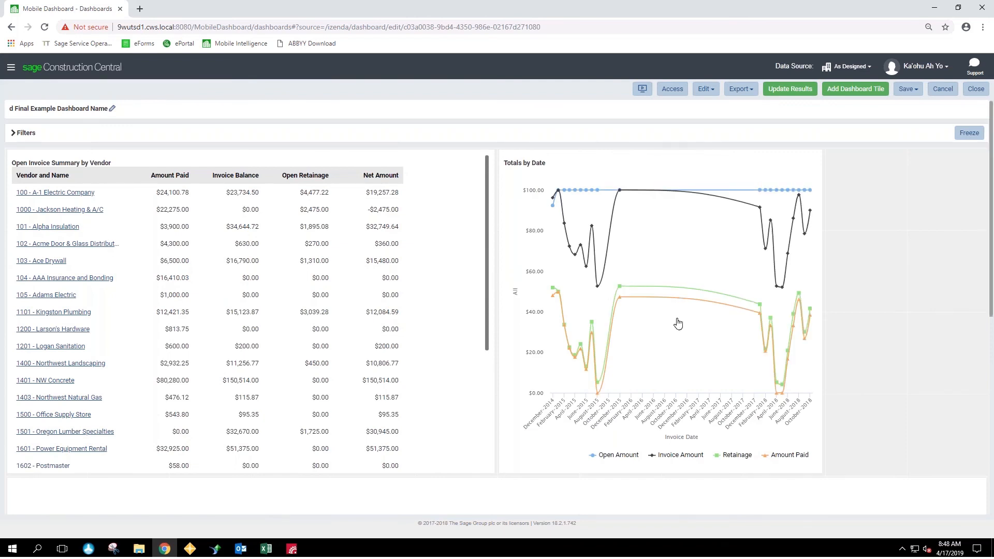
pyautogui.scroll(-2, 885, 323)
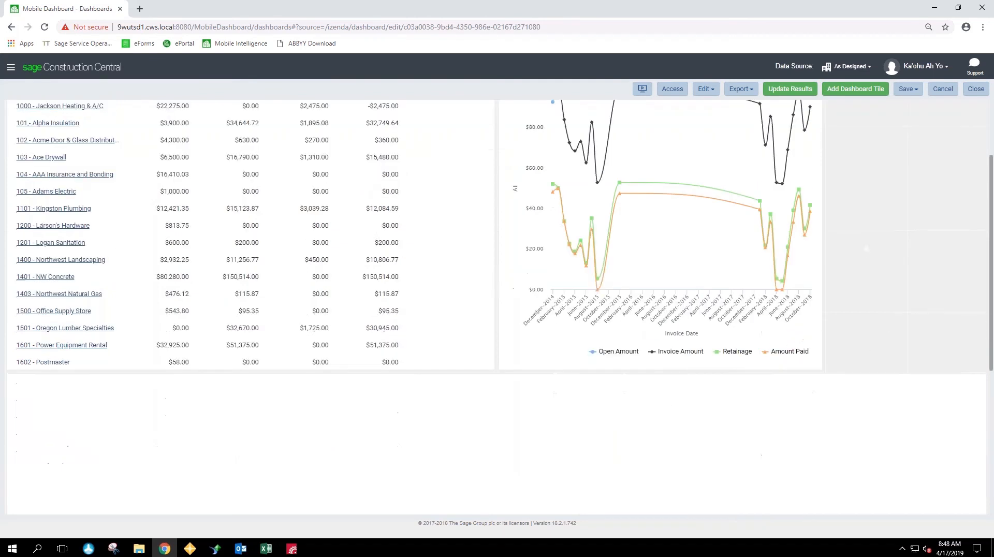
pyautogui.scroll(-2, 886, 318)
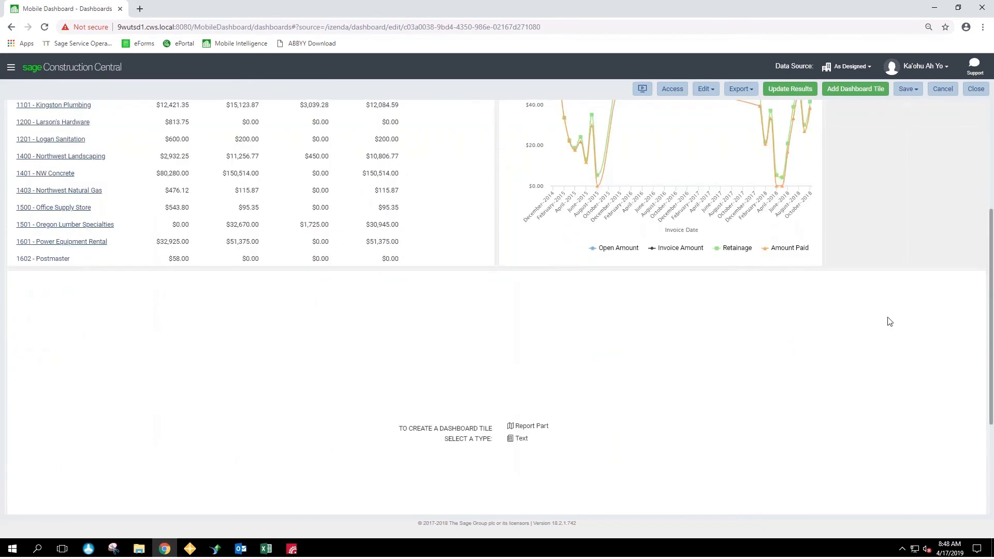
pyautogui.scroll(-2, 889, 322)
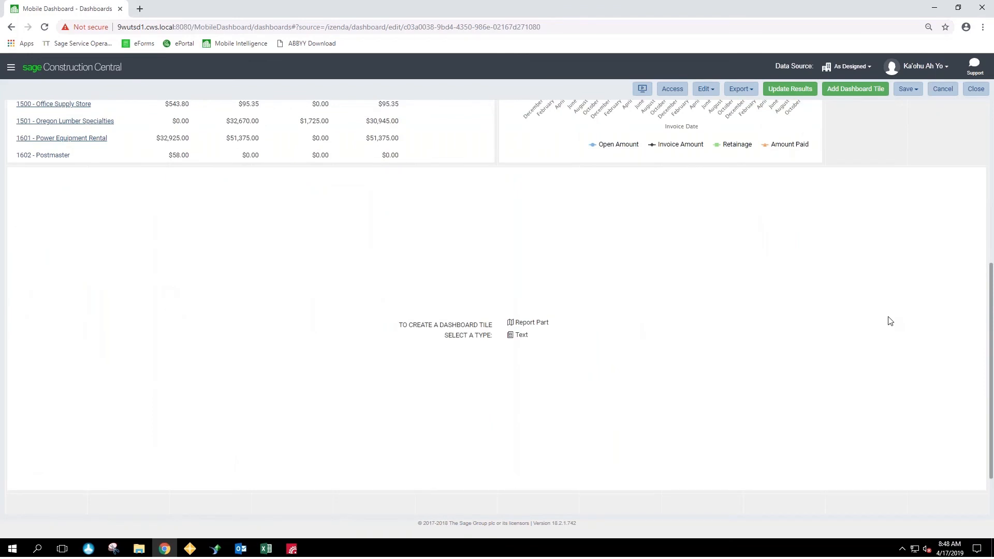
pyautogui.scroll(6, 888, 320)
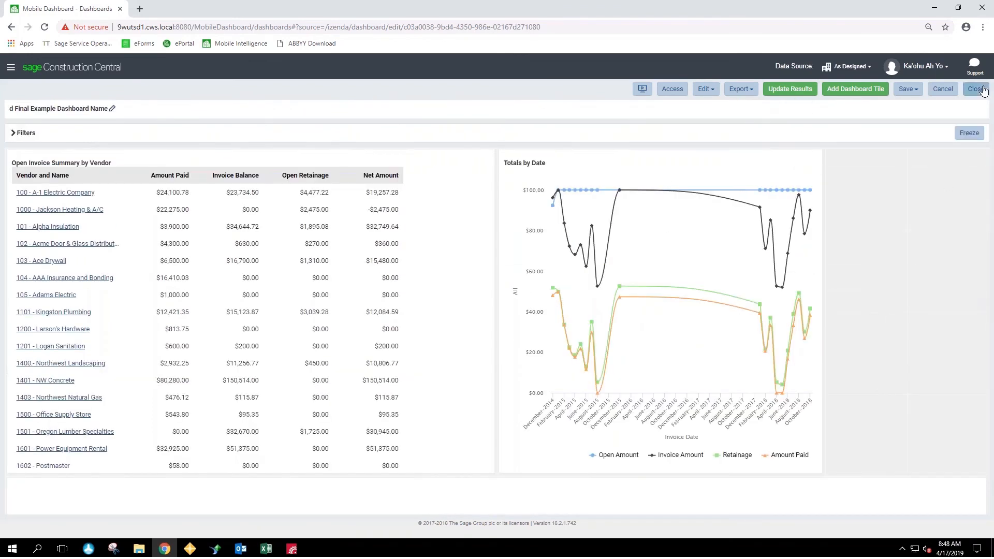
pyautogui.click(976, 89)
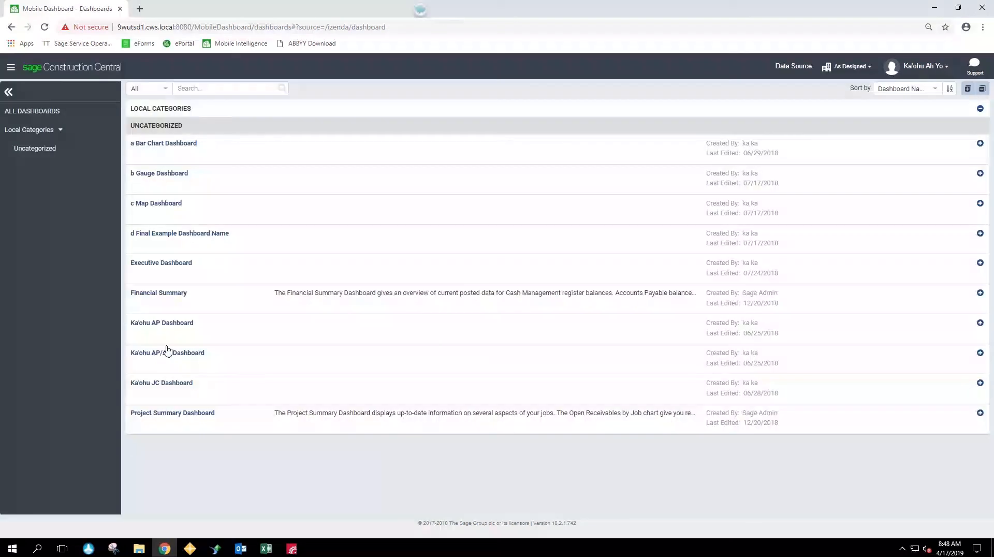
# Open the personal JC Dashboard, limit its JTD Cost gauge tile to 5 records, and close the dashboard.
pyautogui.click(176, 383)
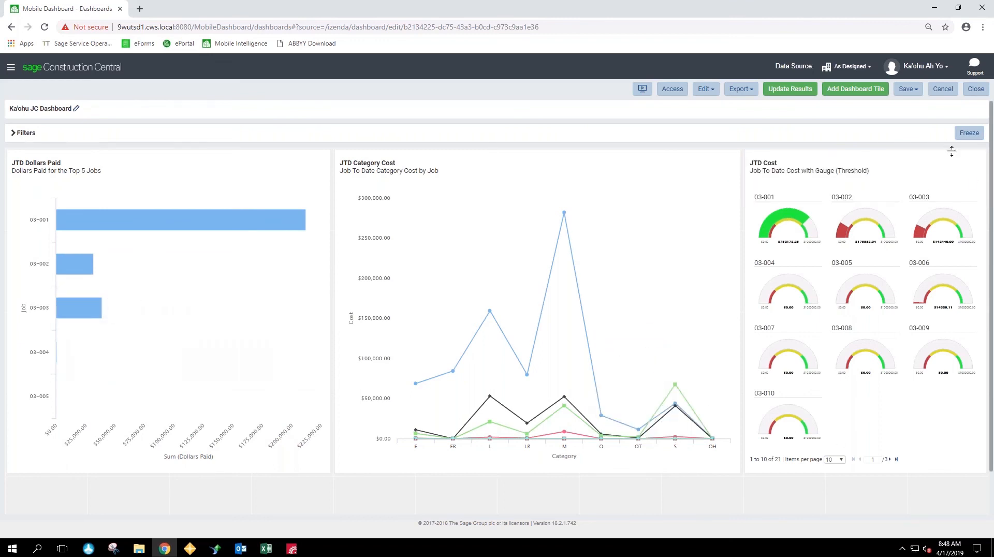
pyautogui.click(907, 190)
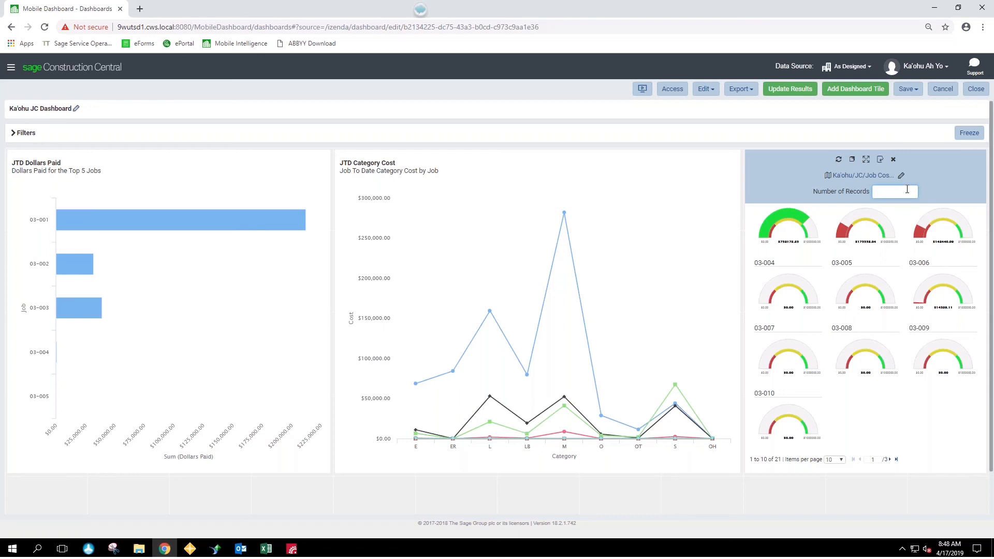
pyautogui.write('5')
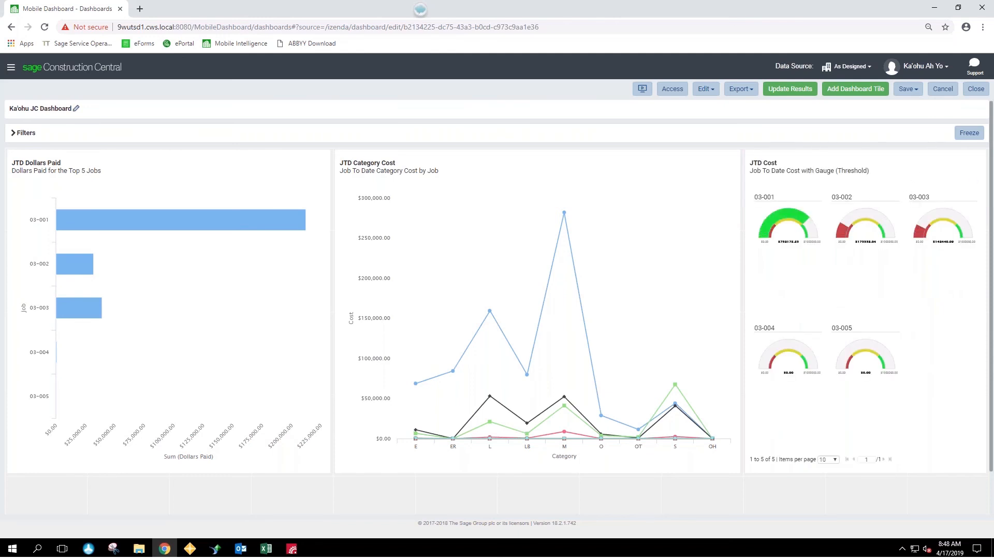
pyautogui.click(976, 88)
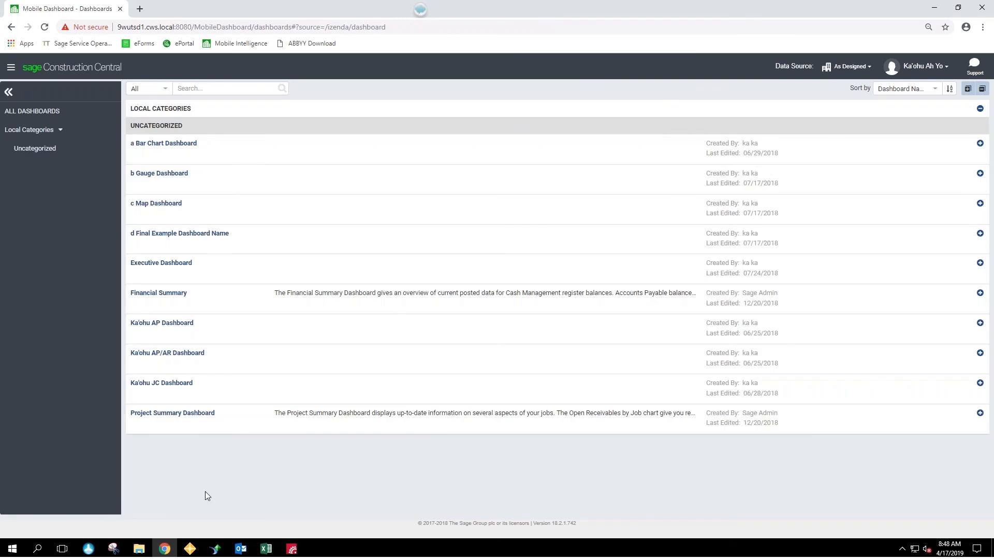
# View the Project Summary Dashboard in presentation mode, going through its receivables, labor cost and job profitability slides, and close it.
pyautogui.click(177, 417)
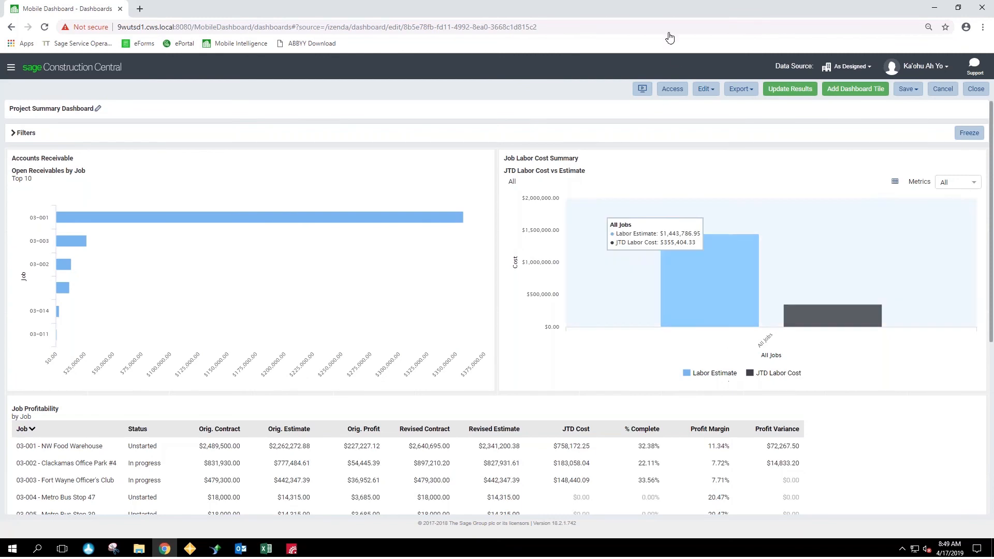
pyautogui.click(642, 89)
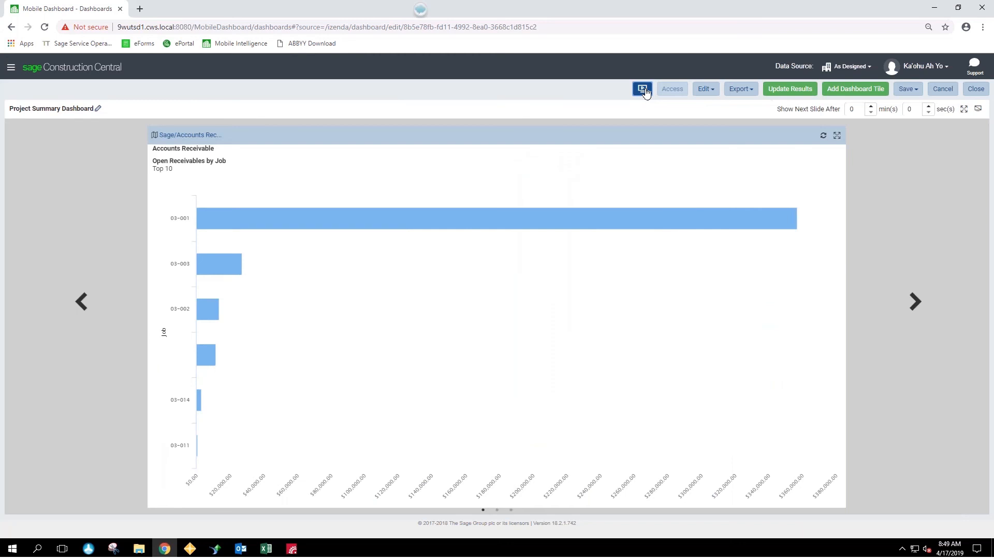
pyautogui.click(915, 303)
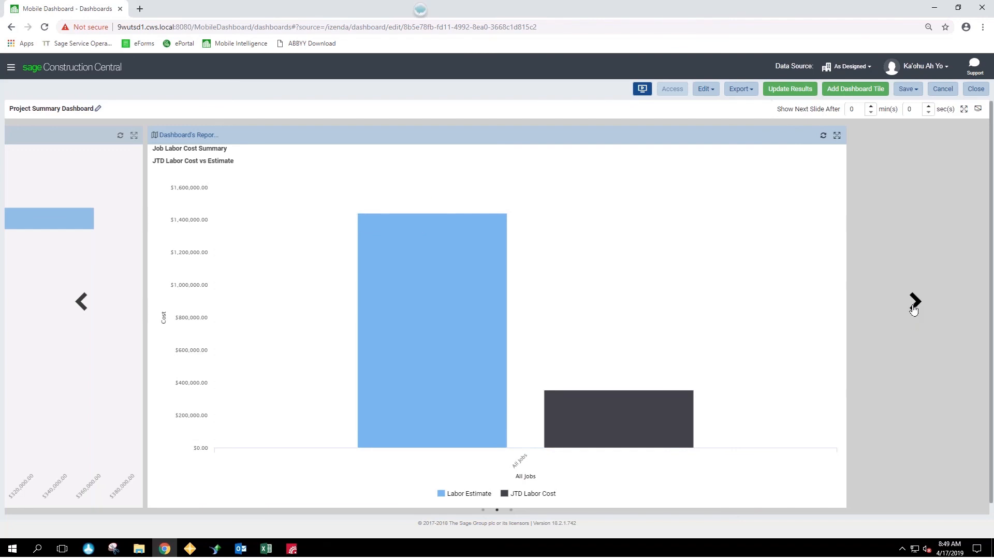
pyautogui.click(914, 302)
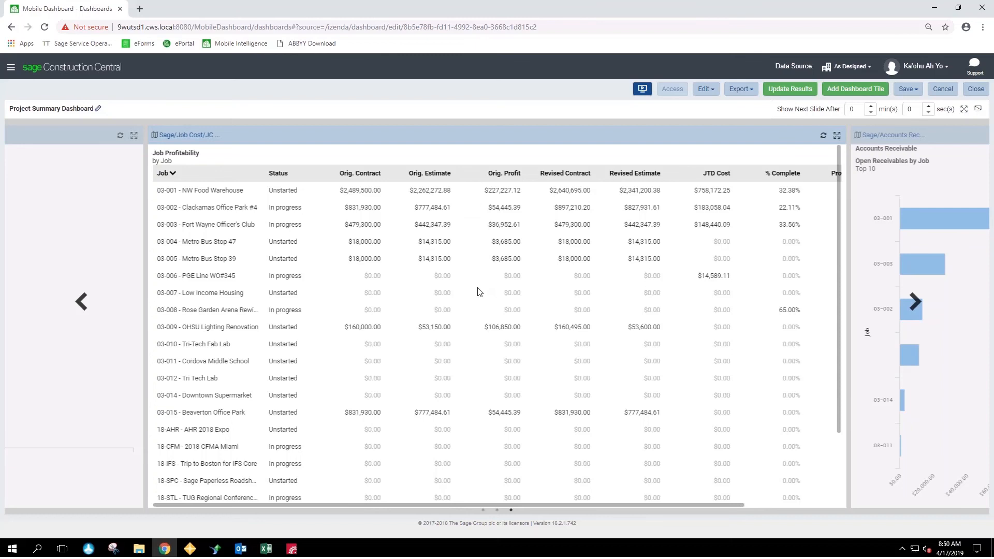
pyautogui.click(976, 89)
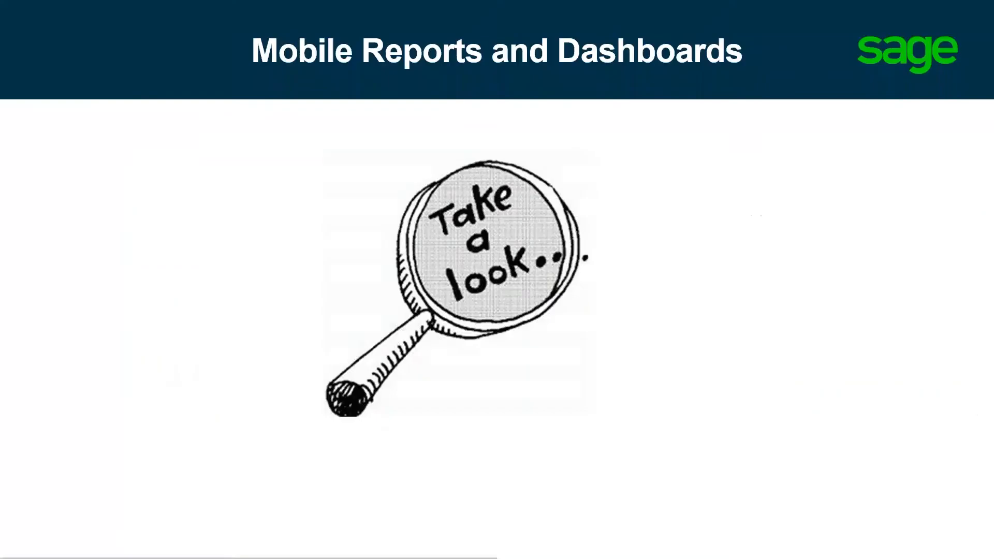
pyautogui.press('Right')
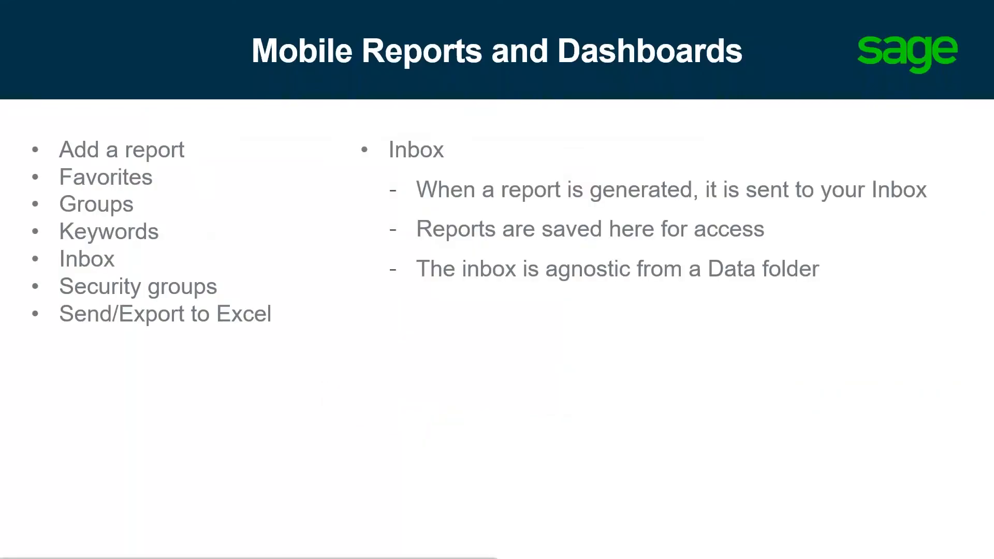